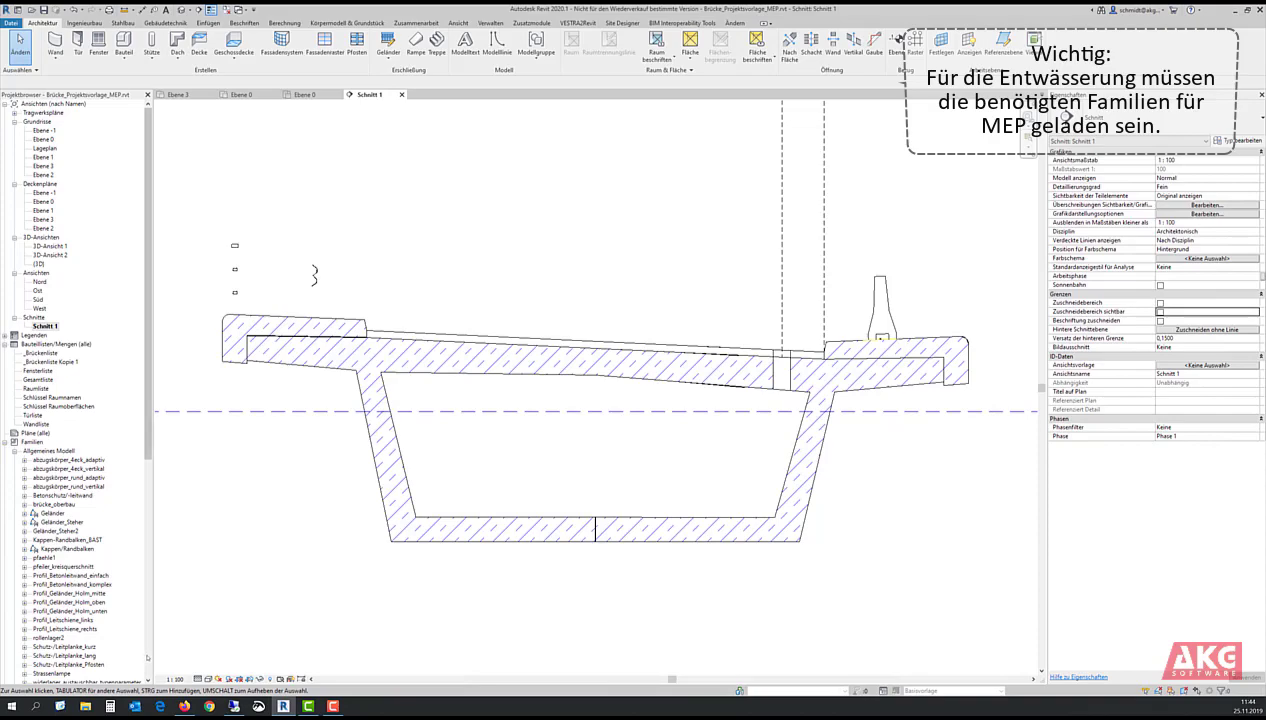
Step: Place a Kessel 48504 en drain in the deck opening of Schnitt 1, 353.7324 above Ebene -1
{"action": "scroll", "coordinate": [143, 654], "scroll_direction": "down", "scroll_amount": 10}
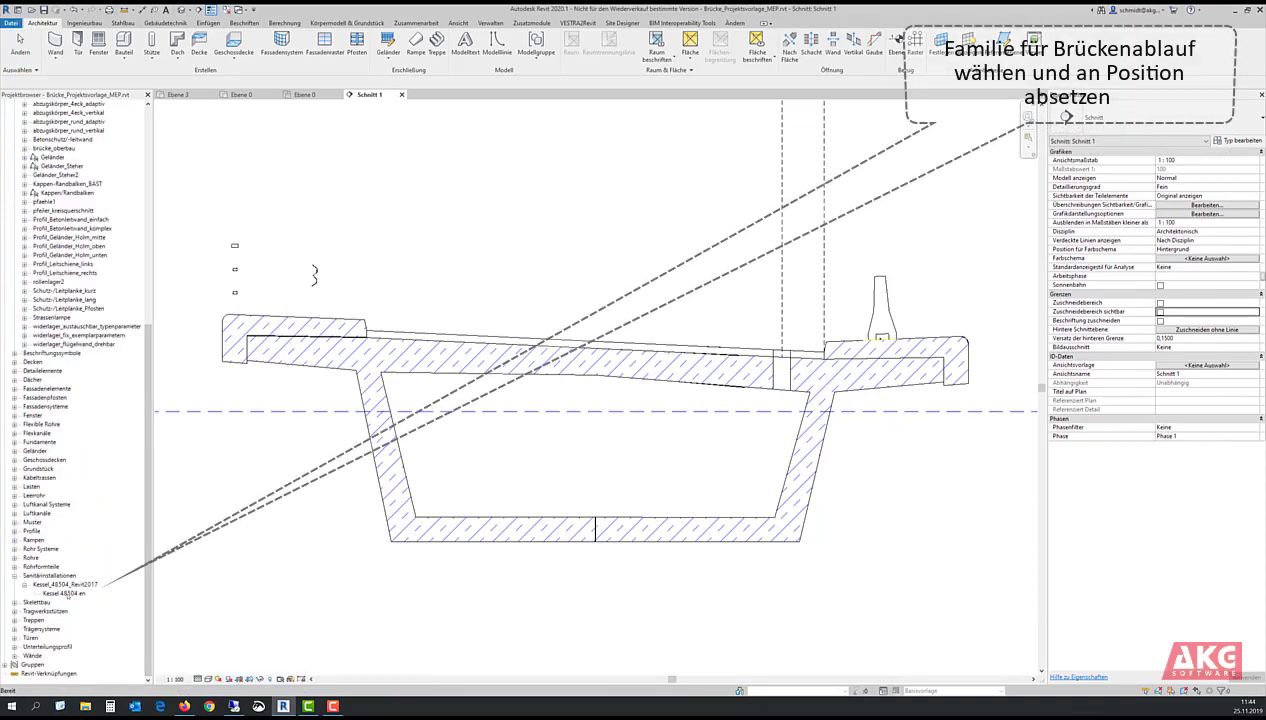
{"action": "left_click_drag", "start_coordinate": [66, 593], "coordinate": [372, 597]}
{"action": "left_click_drag", "start_coordinate": [610, 443], "coordinate": [670, 444]}
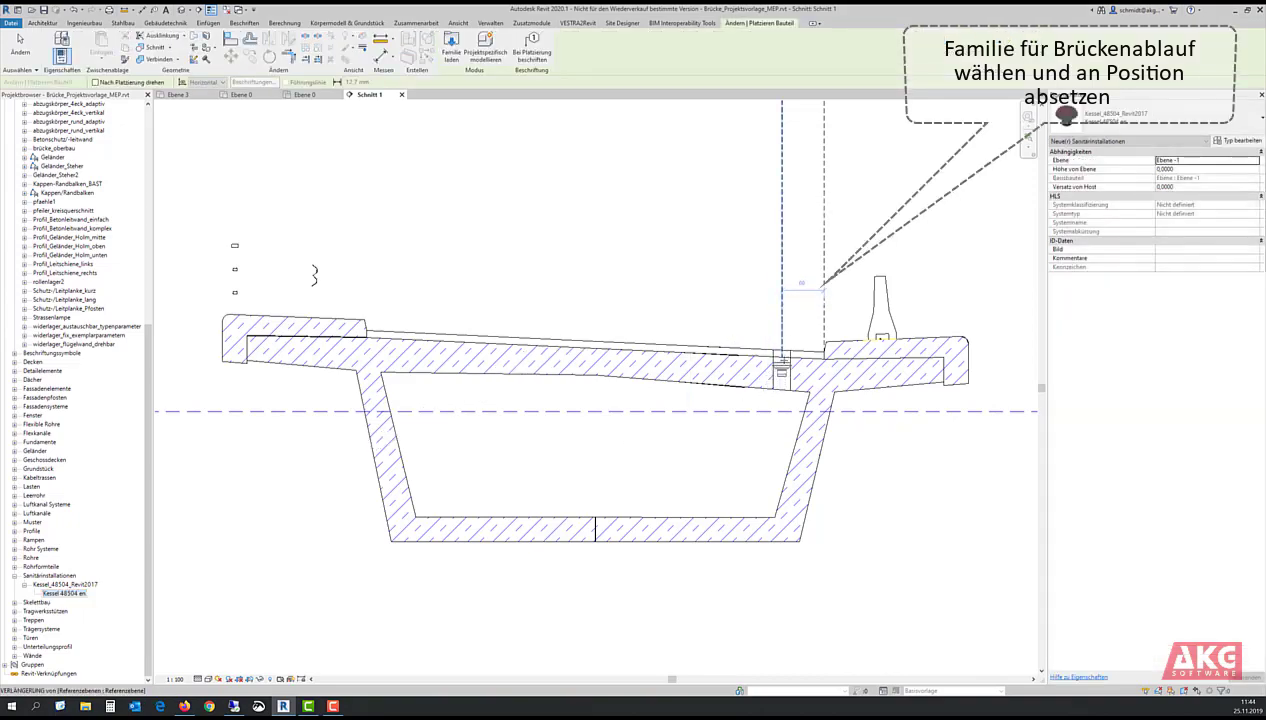
{"action": "scroll", "coordinate": [782, 362], "scroll_direction": "up", "scroll_amount": 2}
{"action": "scroll", "coordinate": [775, 368], "scroll_direction": "up", "scroll_amount": 1}
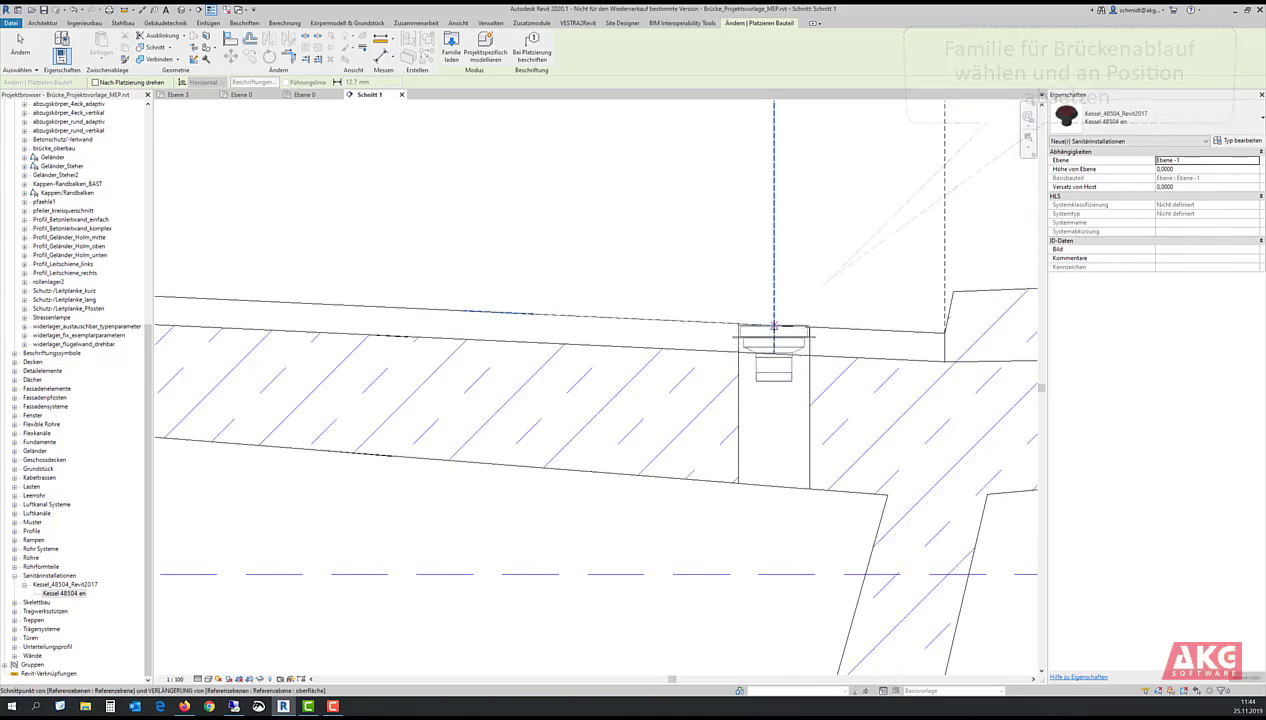
{"action": "left_click", "coordinate": [773, 345]}
{"action": "scroll", "coordinate": [760, 495], "scroll_direction": "down", "scroll_amount": 1}
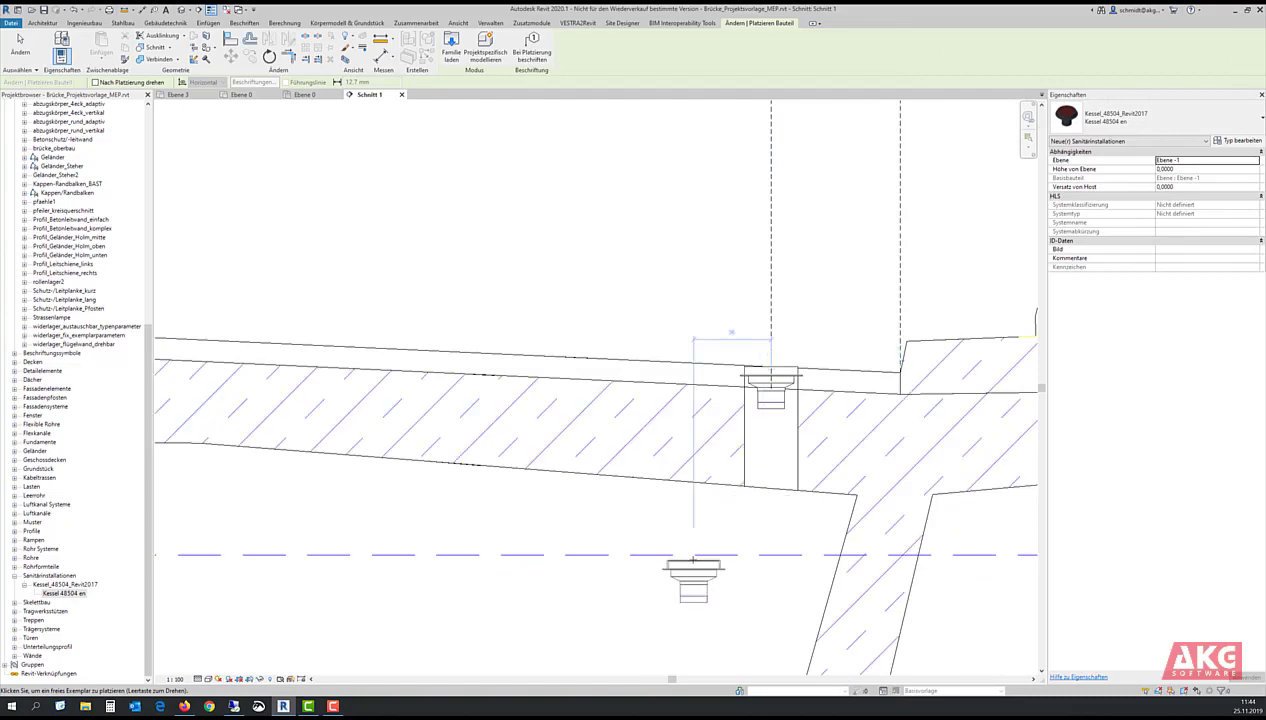
{"action": "key", "text": "Escape"}
{"action": "key", "text": "Escape"}
{"action": "scroll", "coordinate": [682, 560], "scroll_direction": "down", "scroll_amount": 3}
{"action": "middle_click_drag", "start_coordinate": [673, 553], "coordinate": [616, 469]}
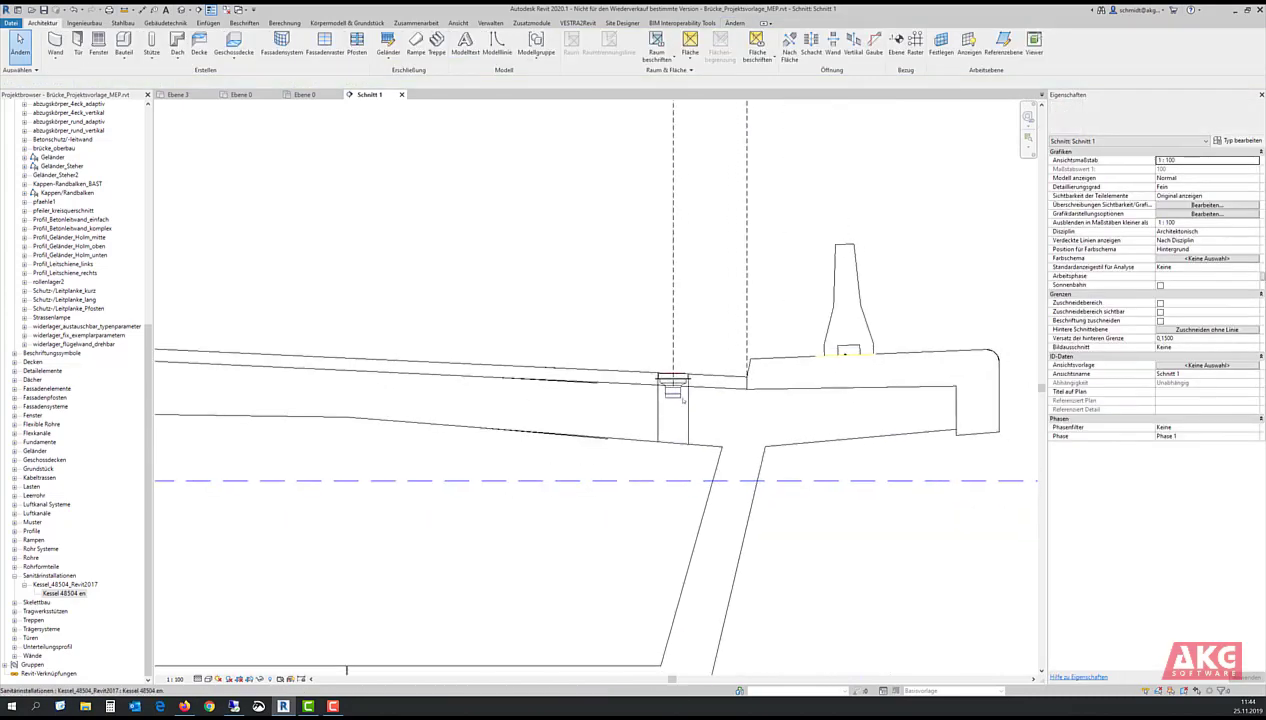
{"action": "left_click", "coordinate": [672, 385]}
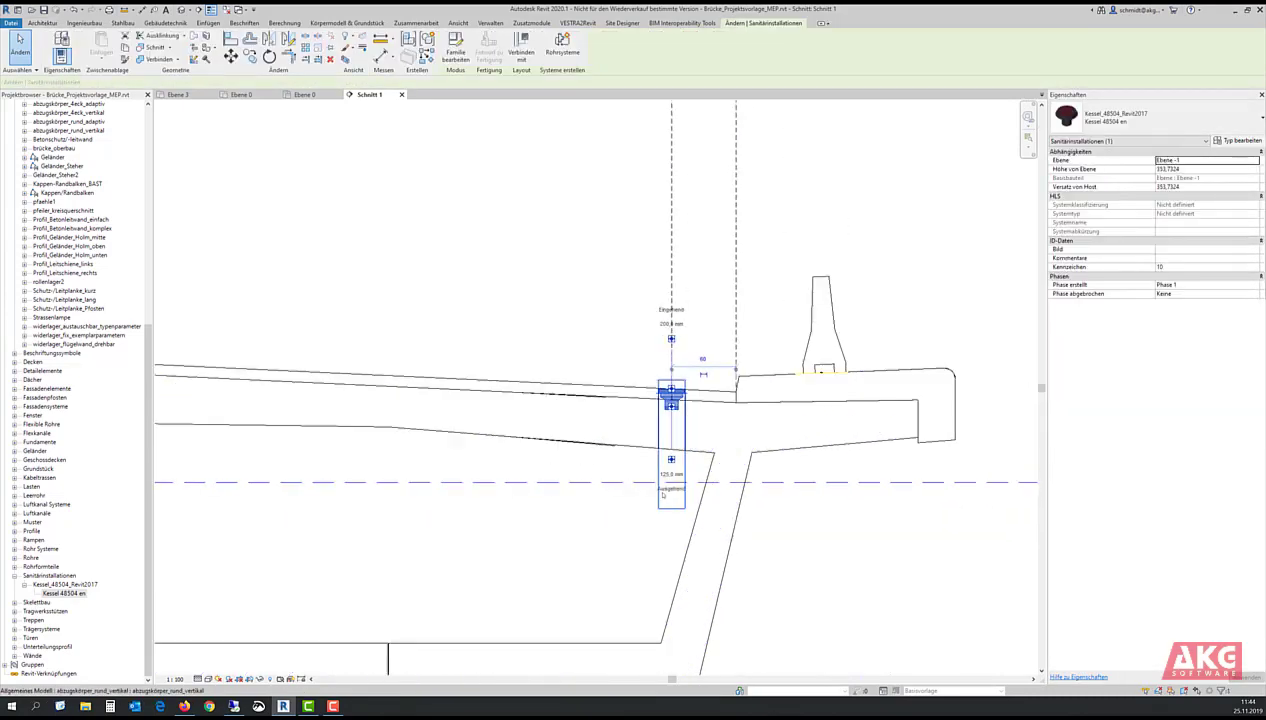
Step: Draw a 125 mm pipe from the drain's lower outlet, dropping below the deck then running left
{"action": "middle_click_drag", "start_coordinate": [624, 461], "coordinate": [604, 459]}
{"action": "scroll", "coordinate": [699, 482], "scroll_direction": "up", "scroll_amount": 2}
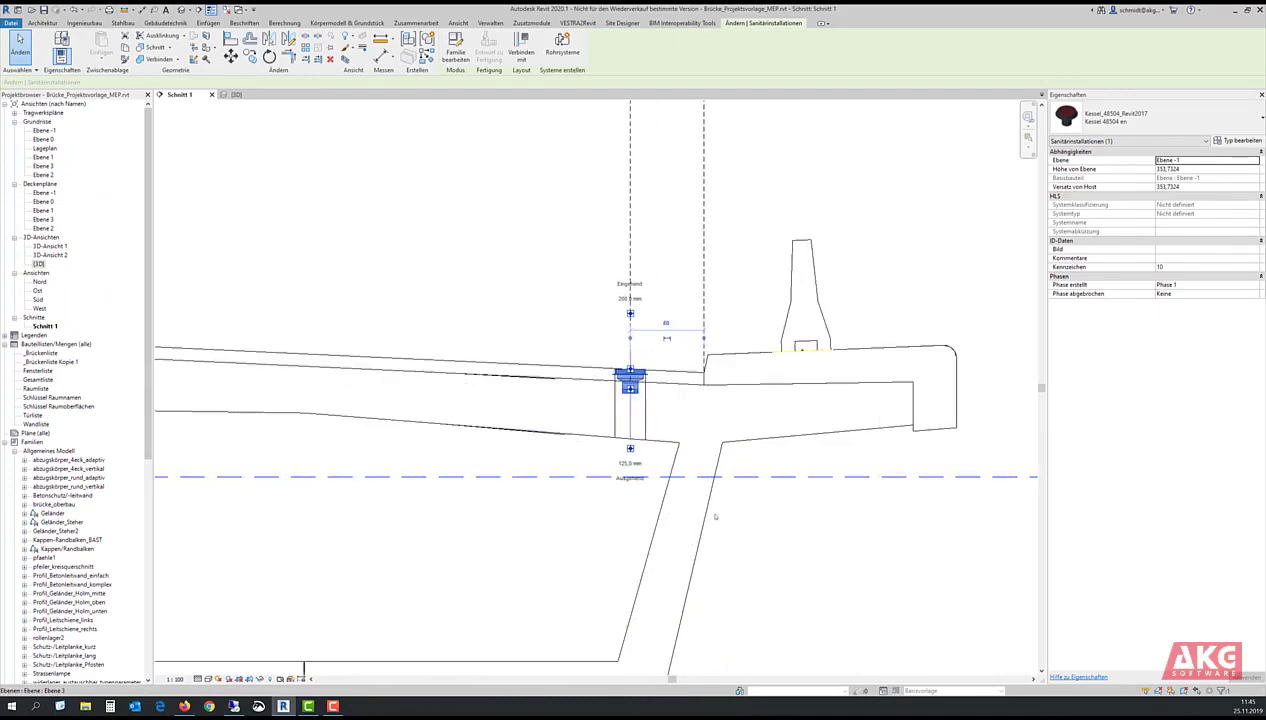
{"action": "left_click", "coordinate": [630, 449]}
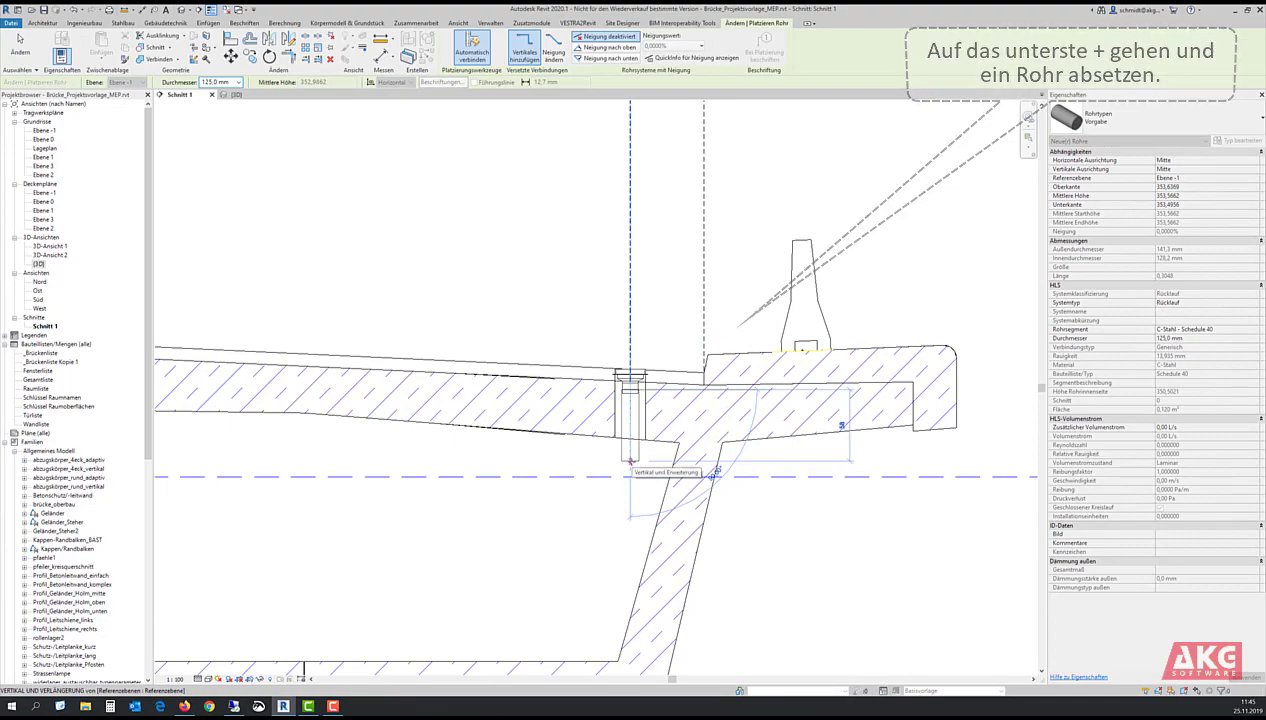
{"action": "left_click", "coordinate": [630, 461]}
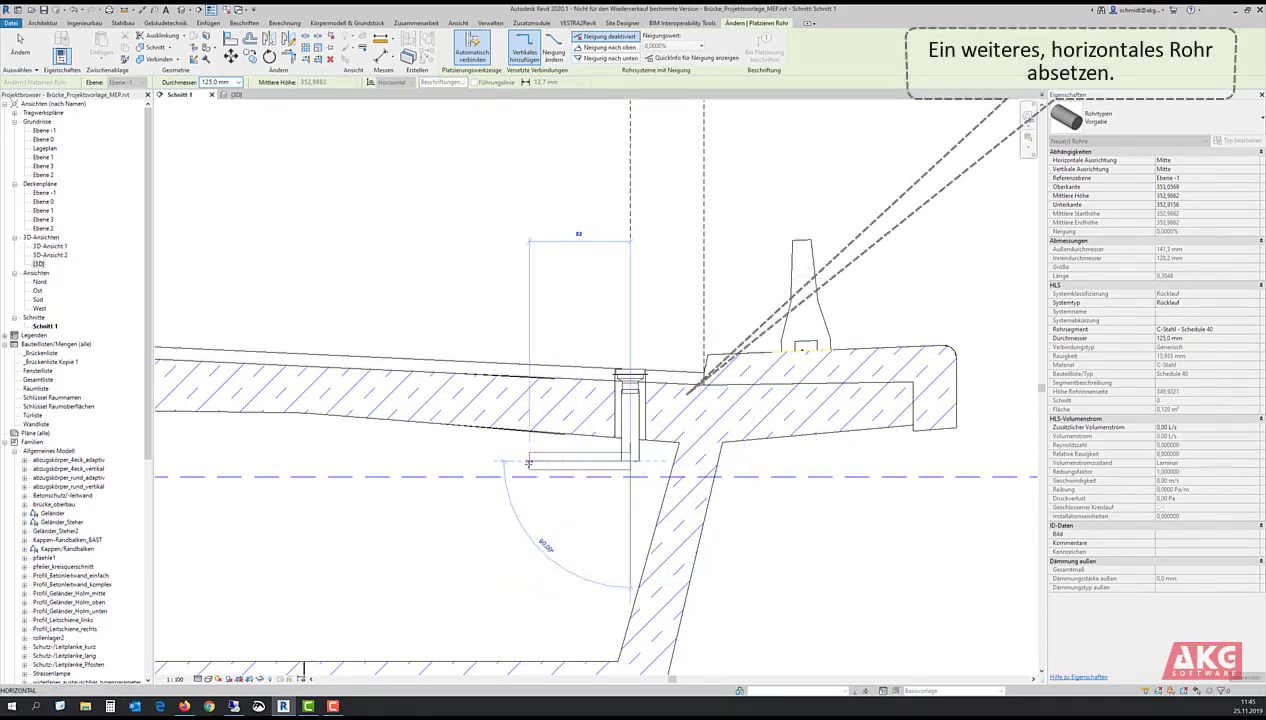
{"action": "scroll", "coordinate": [535, 461], "scroll_direction": "down", "scroll_amount": 1}
{"action": "scroll", "coordinate": [510, 458], "scroll_direction": "down", "scroll_amount": 1}
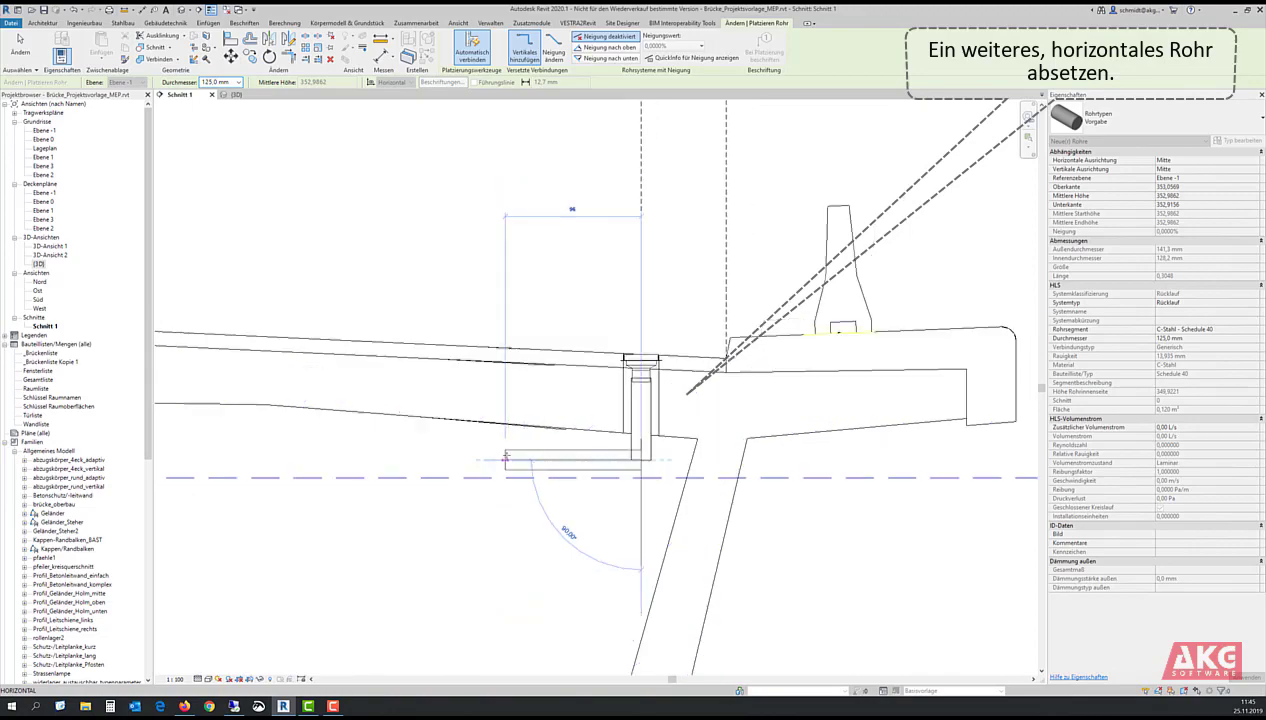
{"action": "scroll", "coordinate": [507, 457], "scroll_direction": "down", "scroll_amount": 1}
{"action": "scroll", "coordinate": [507, 457], "scroll_direction": "down", "scroll_amount": 2}
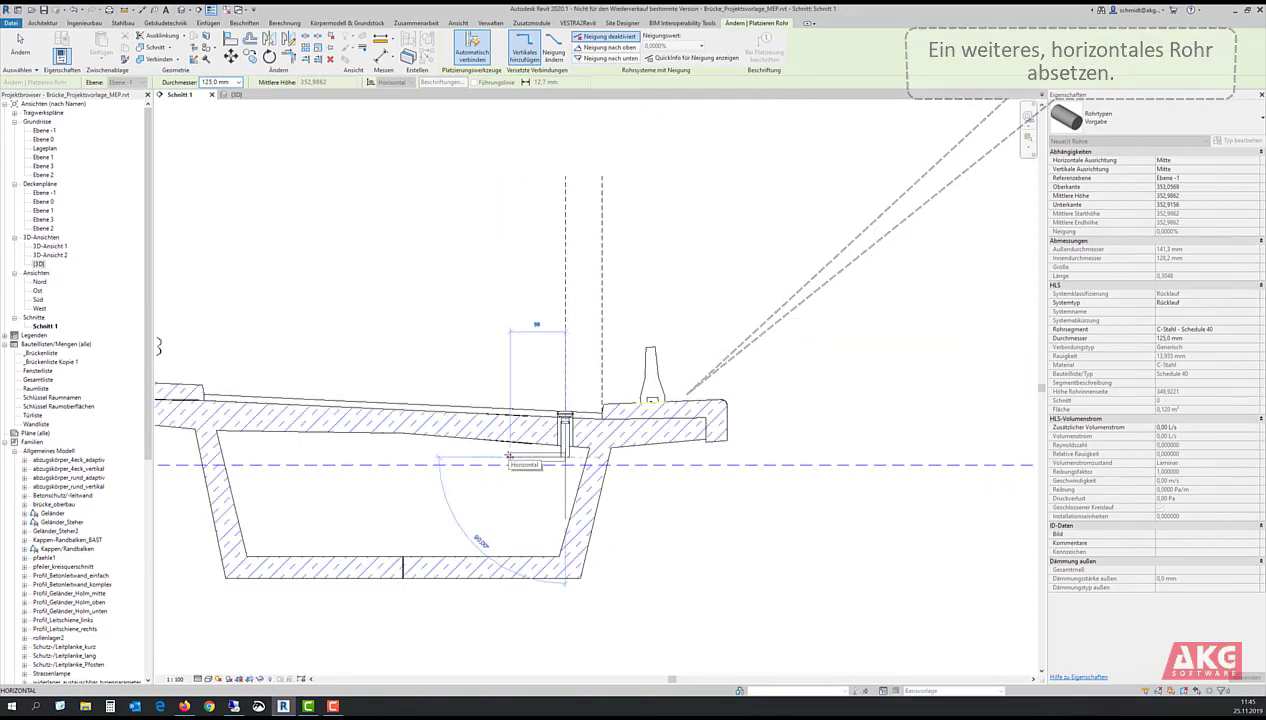
{"action": "left_click", "coordinate": [505, 456]}
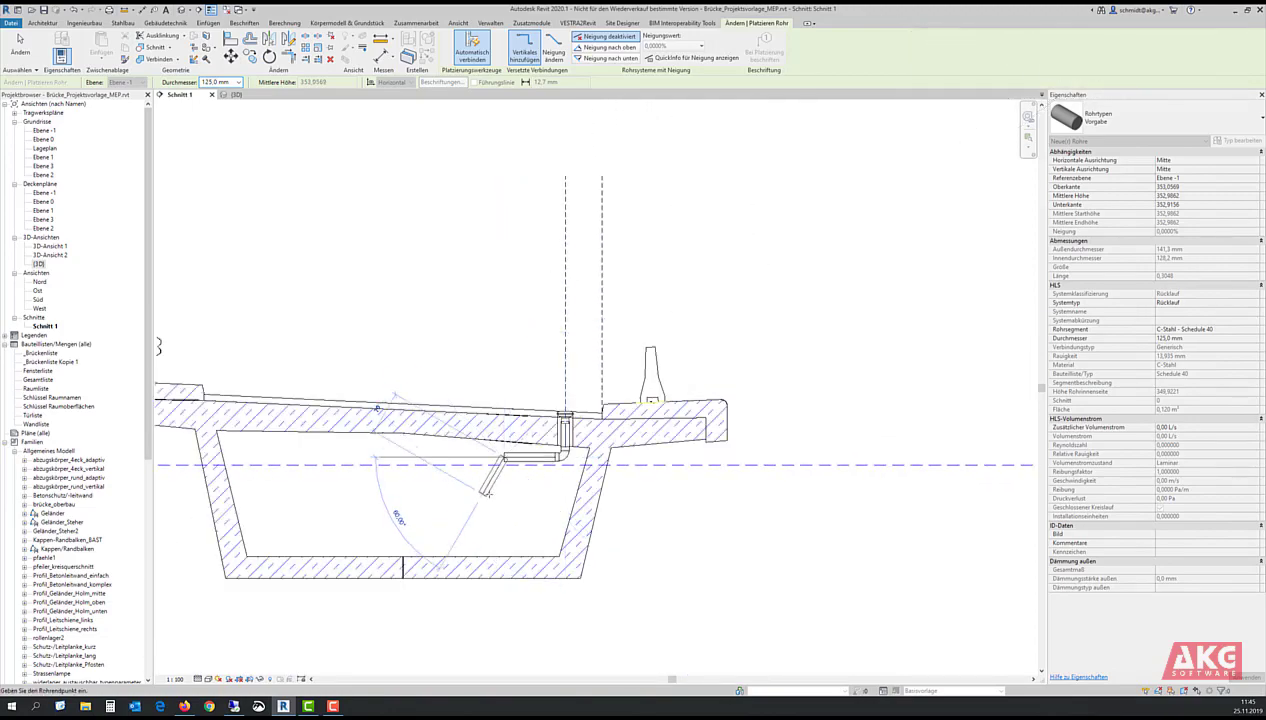
Step: Stop pipe drawing and select the new horizontal pipe segment
{"action": "right_click", "coordinate": [505, 495]}
{"action": "left_click", "coordinate": [525, 502]}
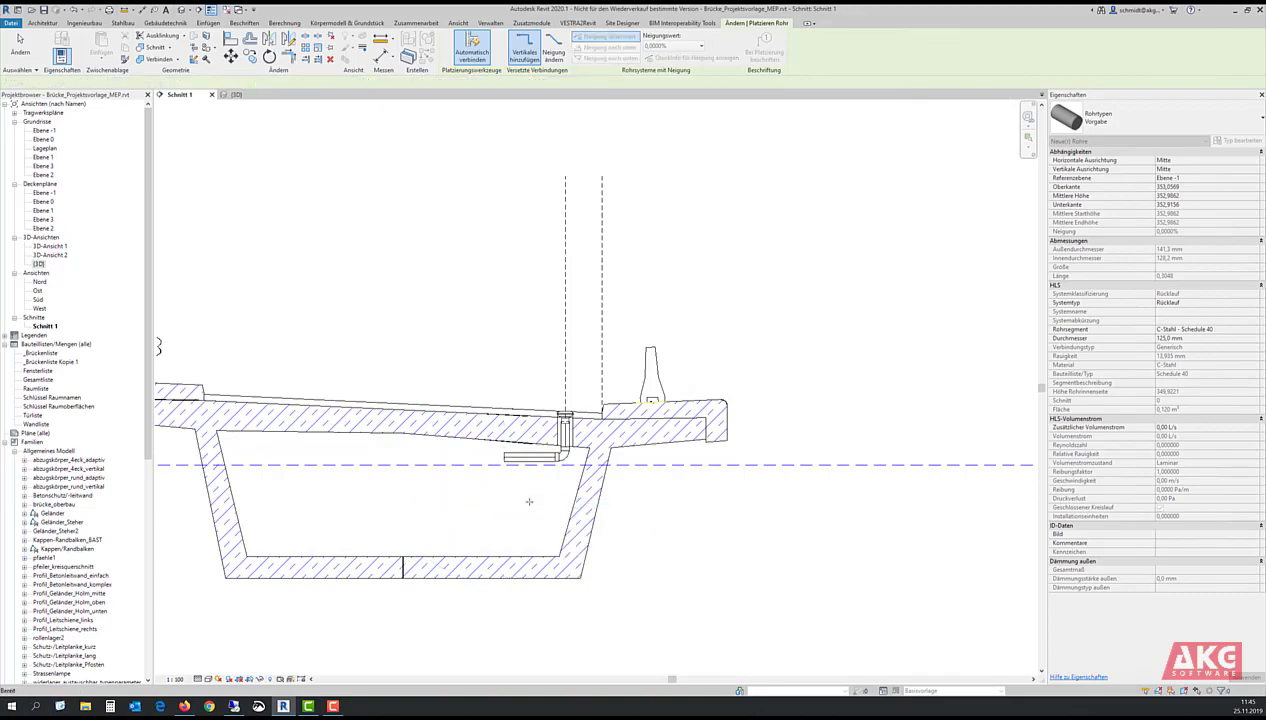
{"action": "scroll", "coordinate": [525, 500], "scroll_direction": "up", "scroll_amount": 2}
{"action": "key", "text": "Escape"}
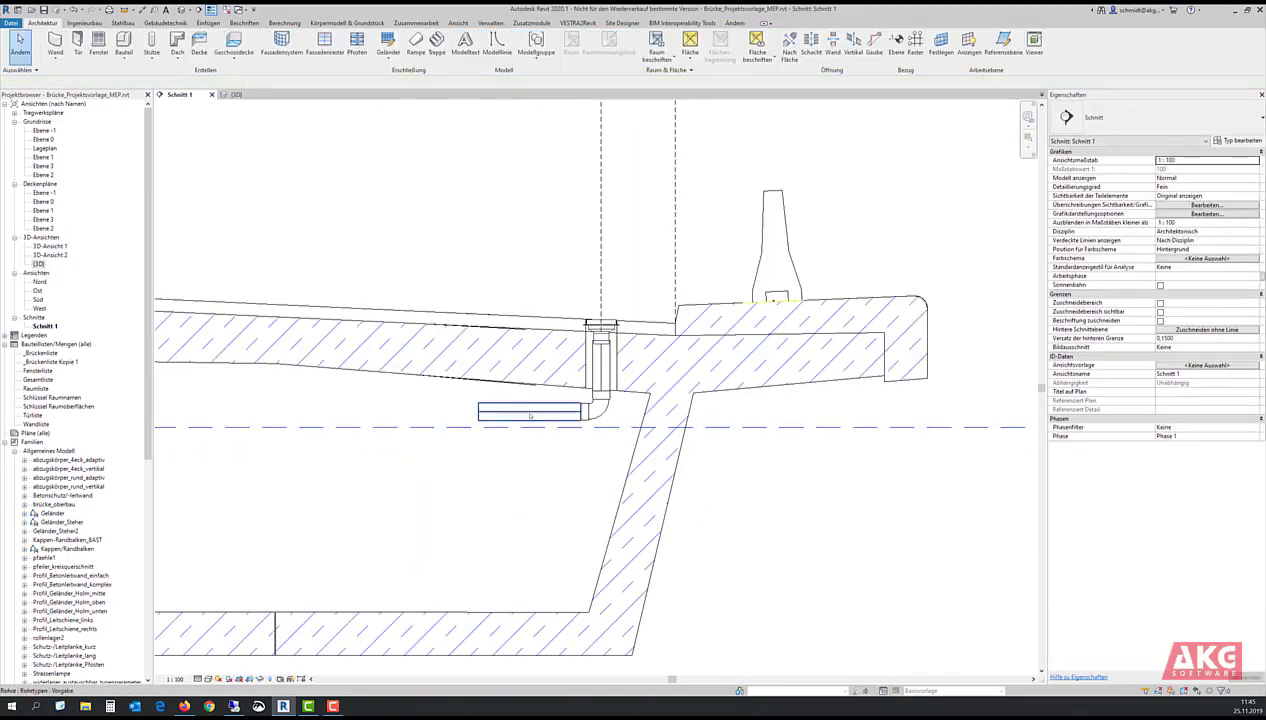
{"action": "left_click", "coordinate": [528, 410]}
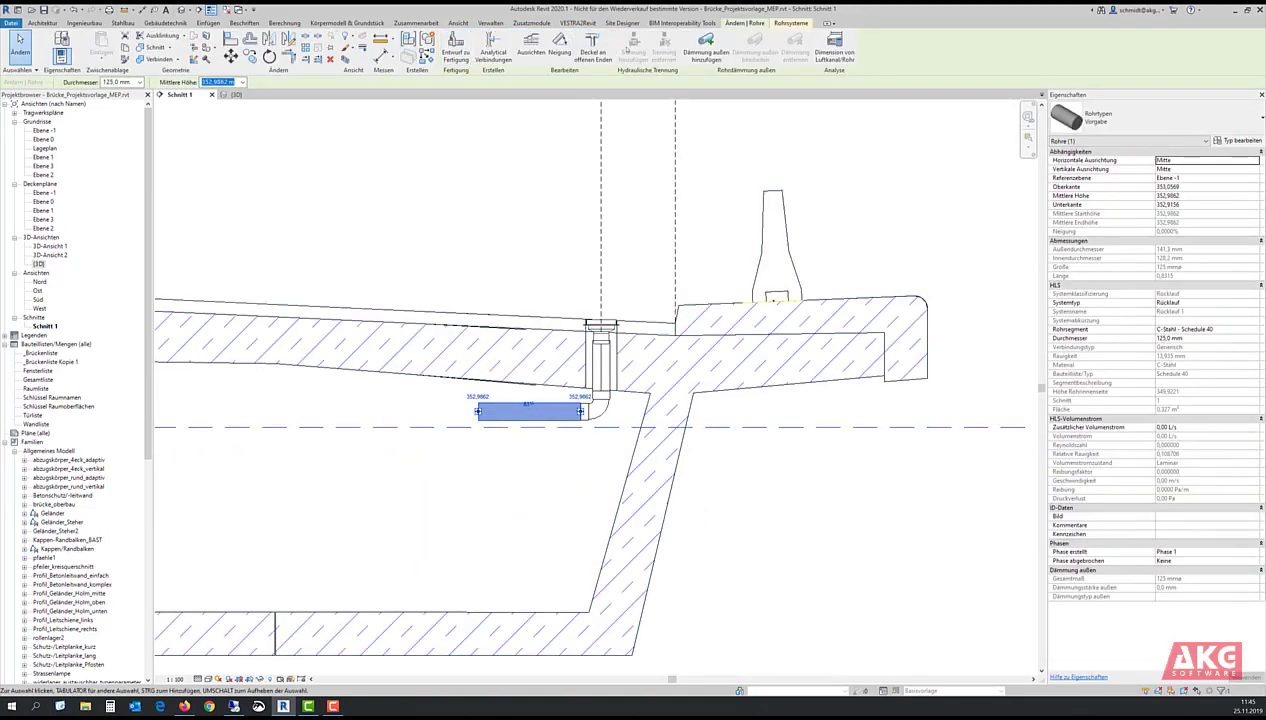
Step: Slope the horizontal pipe at 1.2500% and dismiss the open-connection warning
{"action": "left_click", "coordinate": [558, 48]}
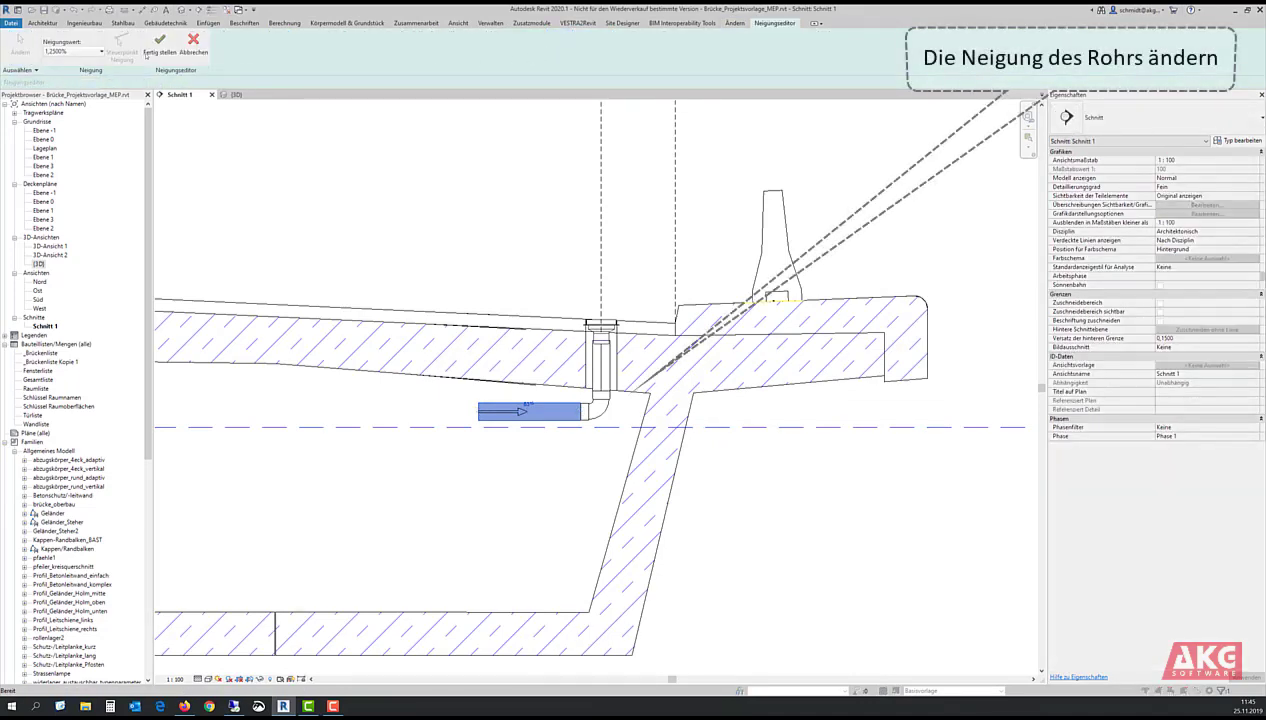
{"action": "left_click", "coordinate": [159, 47]}
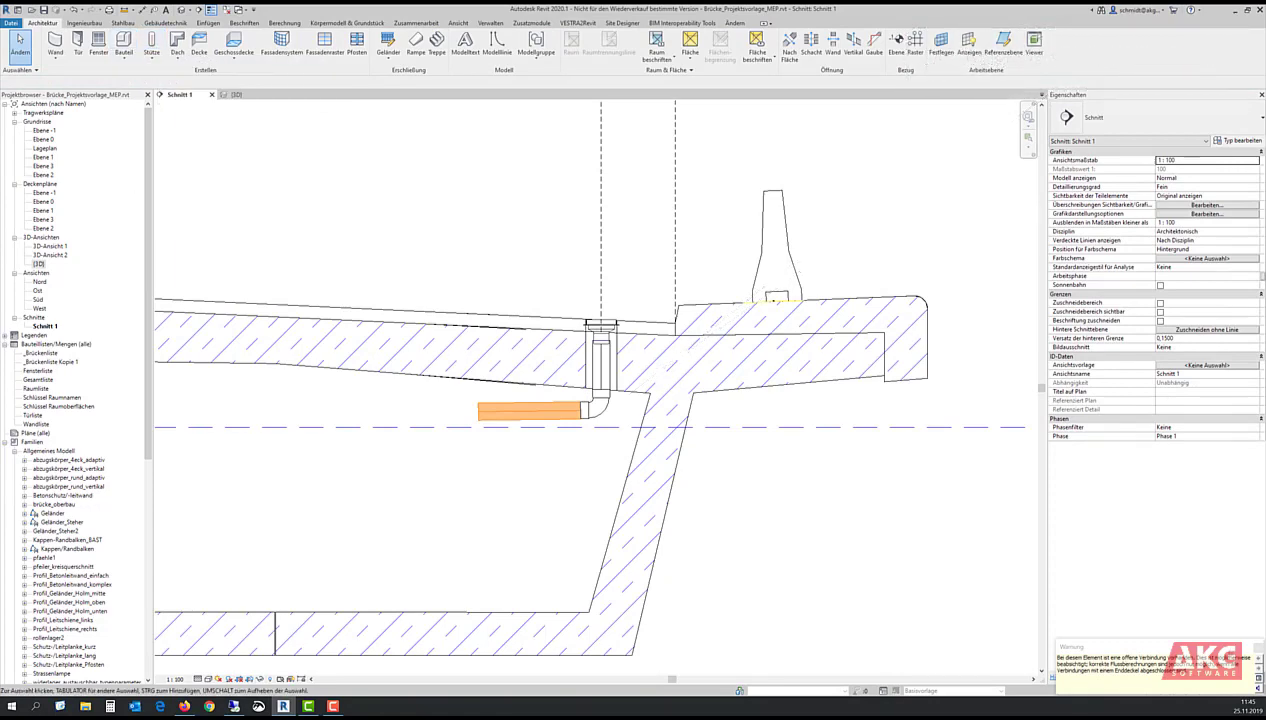
{"action": "left_click", "coordinate": [602, 460]}
{"action": "scroll", "coordinate": [517, 489], "scroll_direction": "down", "scroll_amount": 2}
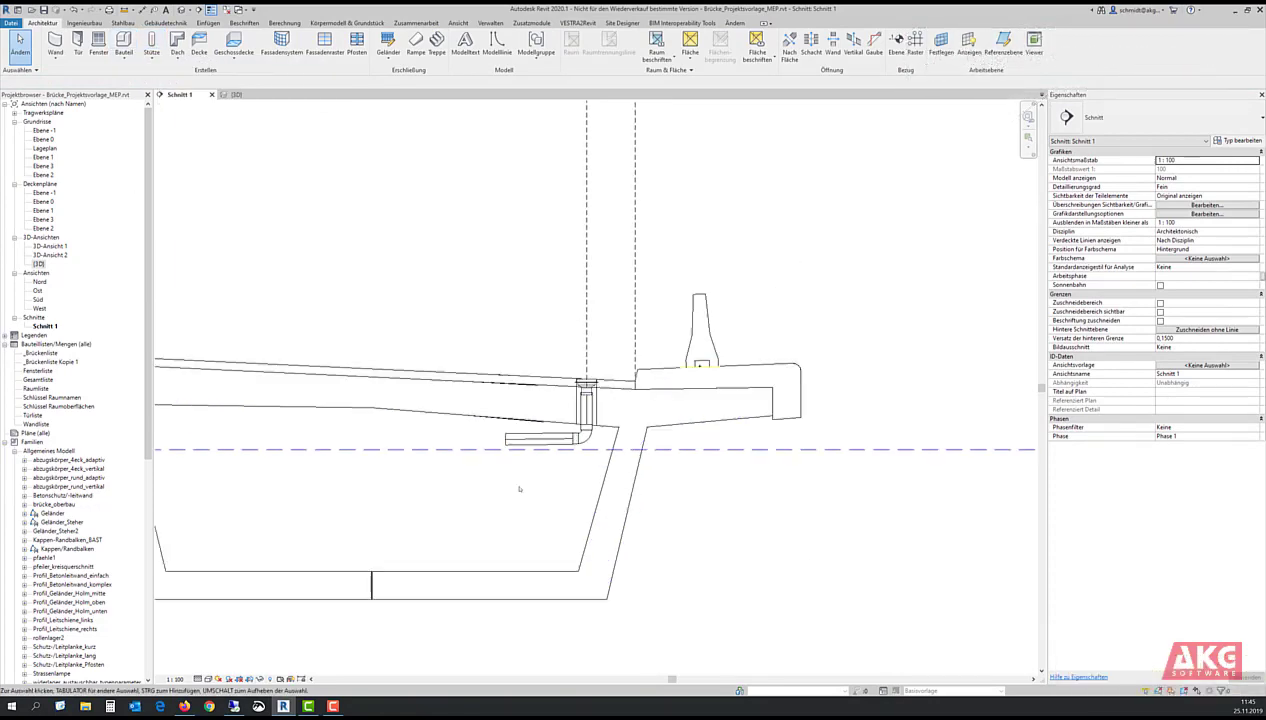
{"action": "scroll", "coordinate": [579, 497], "scroll_direction": "down", "scroll_amount": 1}
{"action": "scroll", "coordinate": [575, 494], "scroll_direction": "up", "scroll_amount": 3}
{"action": "scroll", "coordinate": [575, 494], "scroll_direction": "up", "scroll_amount": 2}
{"action": "scroll", "coordinate": [575, 494], "scroll_direction": "up", "scroll_amount": 2}
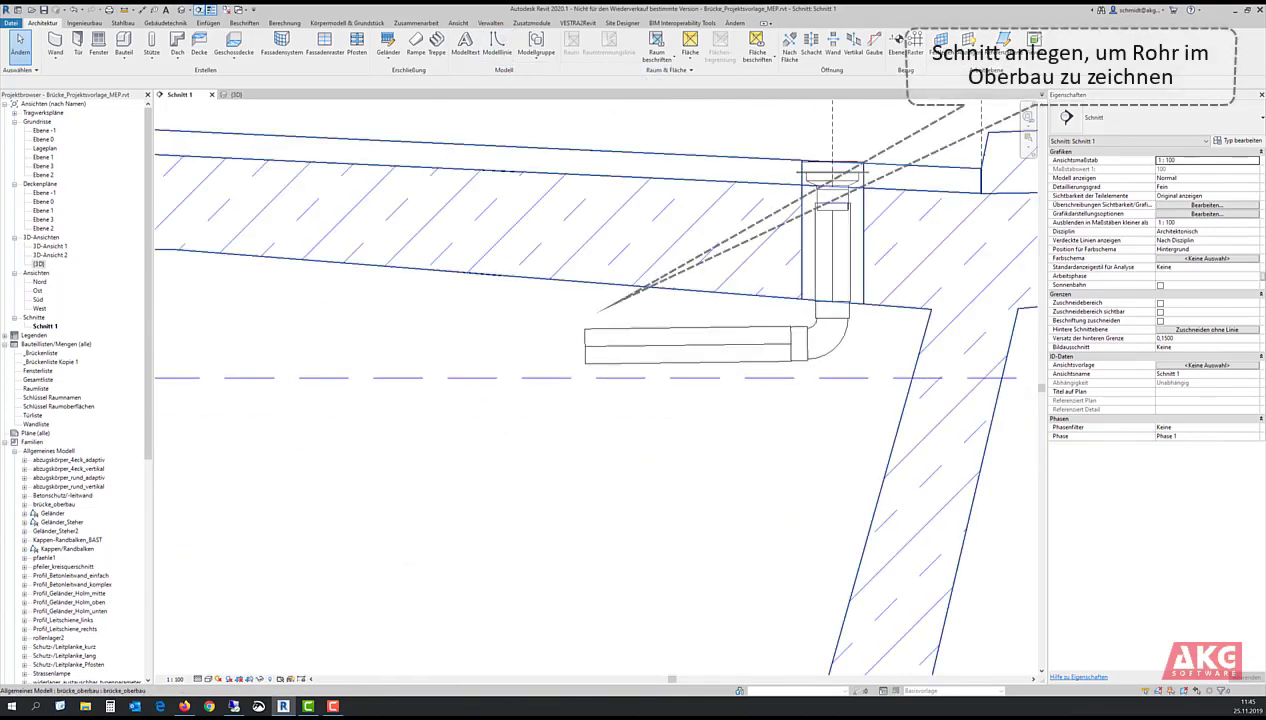
Step: Draw section Schnitt 2 vertically through the pipe end and raise its section head
{"action": "left_click", "coordinate": [199, 10]}
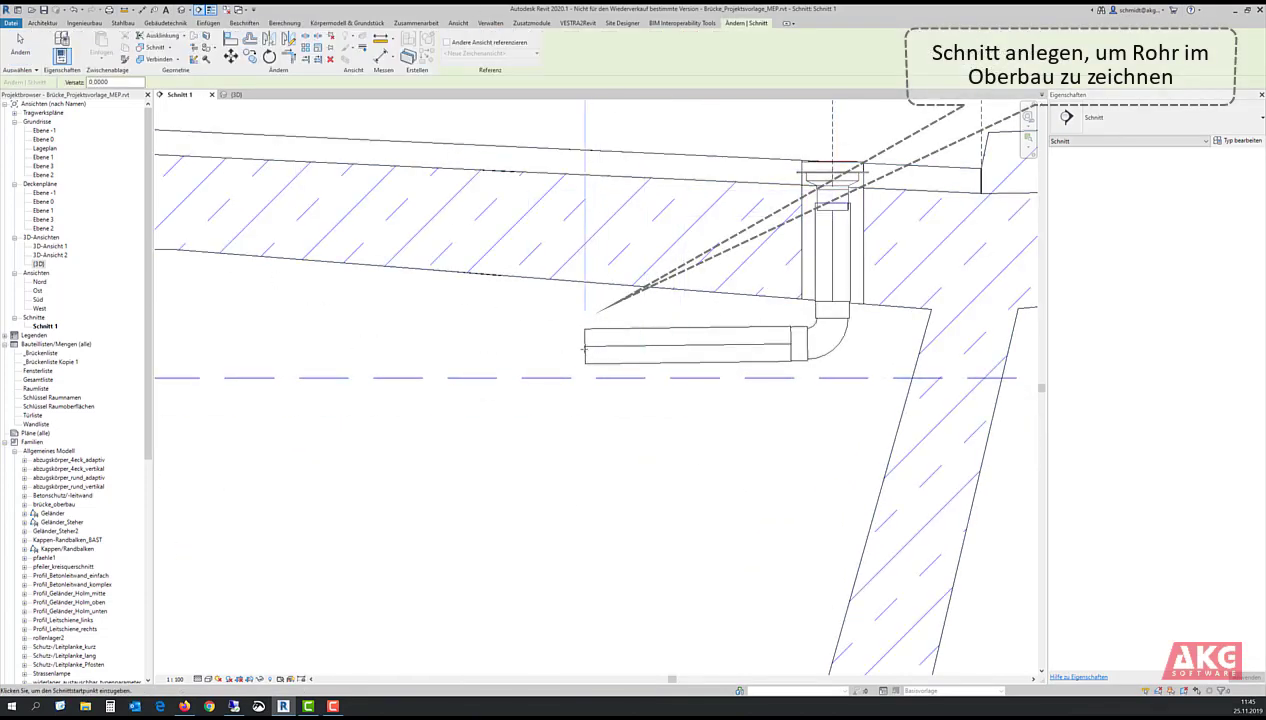
{"action": "left_click", "coordinate": [585, 347]}
{"action": "scroll", "coordinate": [580, 480], "scroll_direction": "down", "scroll_amount": 2}
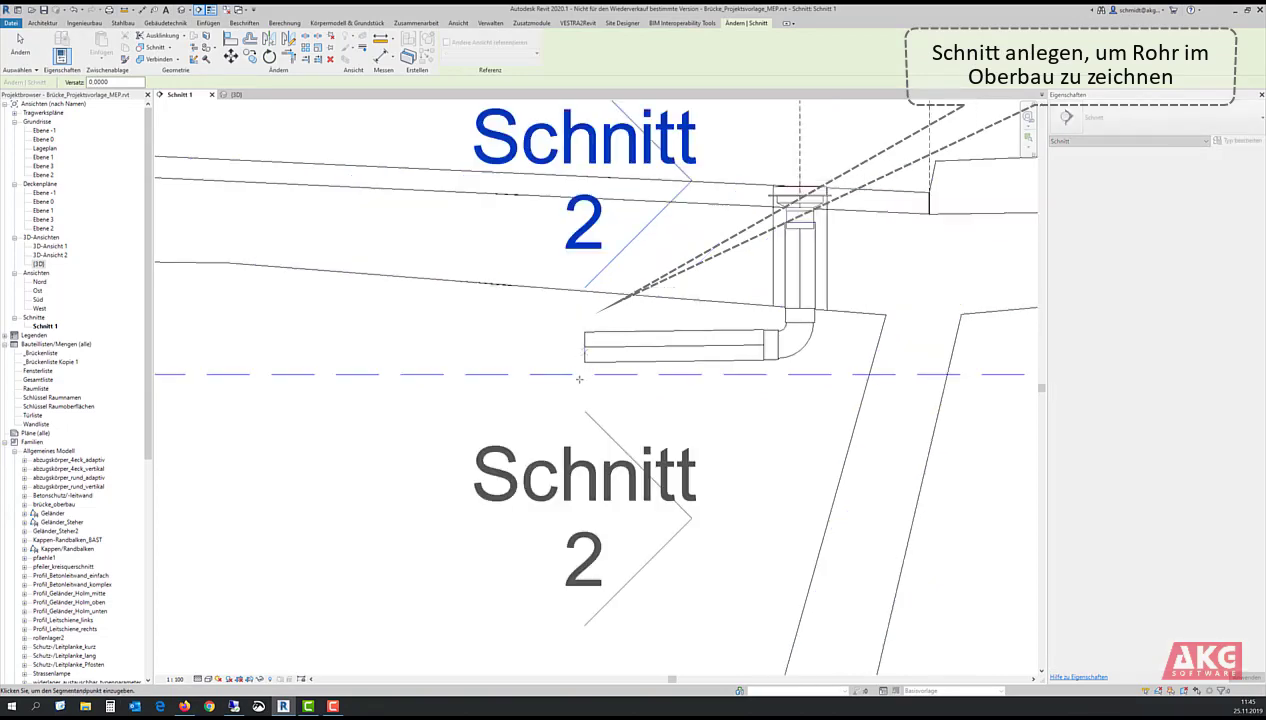
{"action": "scroll", "coordinate": [580, 480], "scroll_direction": "down", "scroll_amount": 2}
{"action": "scroll", "coordinate": [580, 480], "scroll_direction": "down", "scroll_amount": 2}
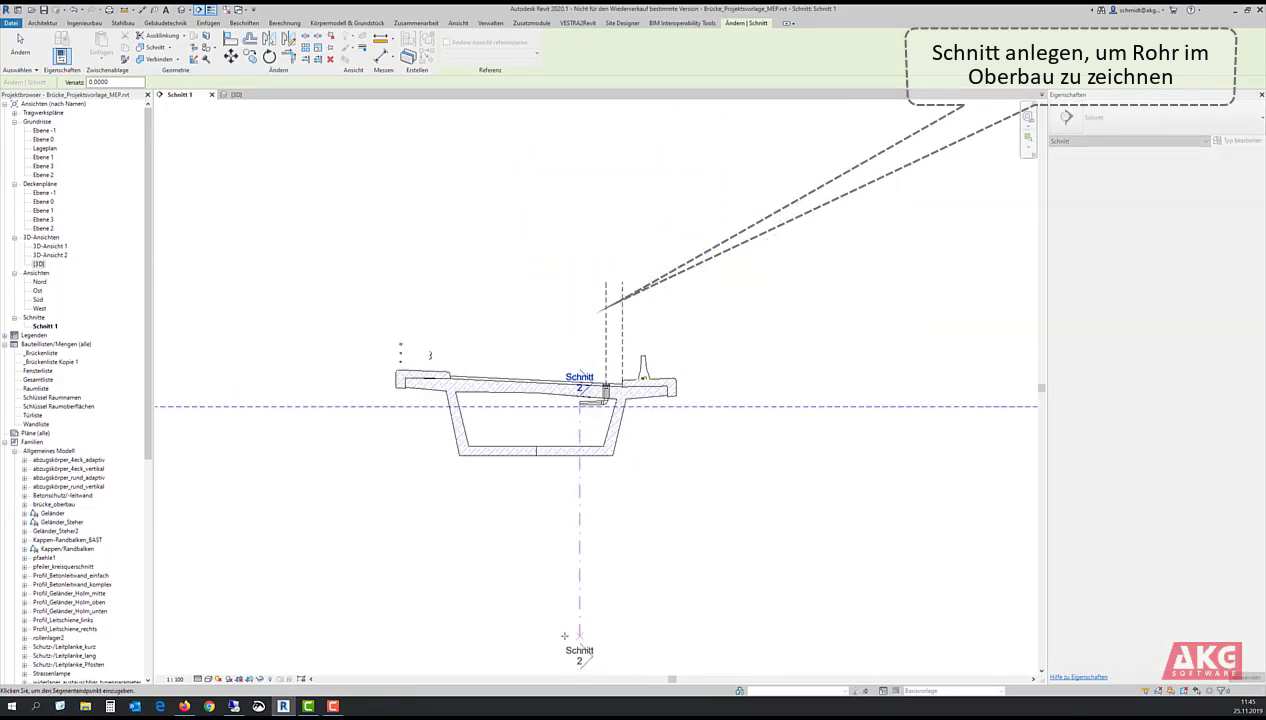
{"action": "left_click", "coordinate": [579, 635]}
{"action": "scroll", "coordinate": [580, 405], "scroll_direction": "up", "scroll_amount": 3}
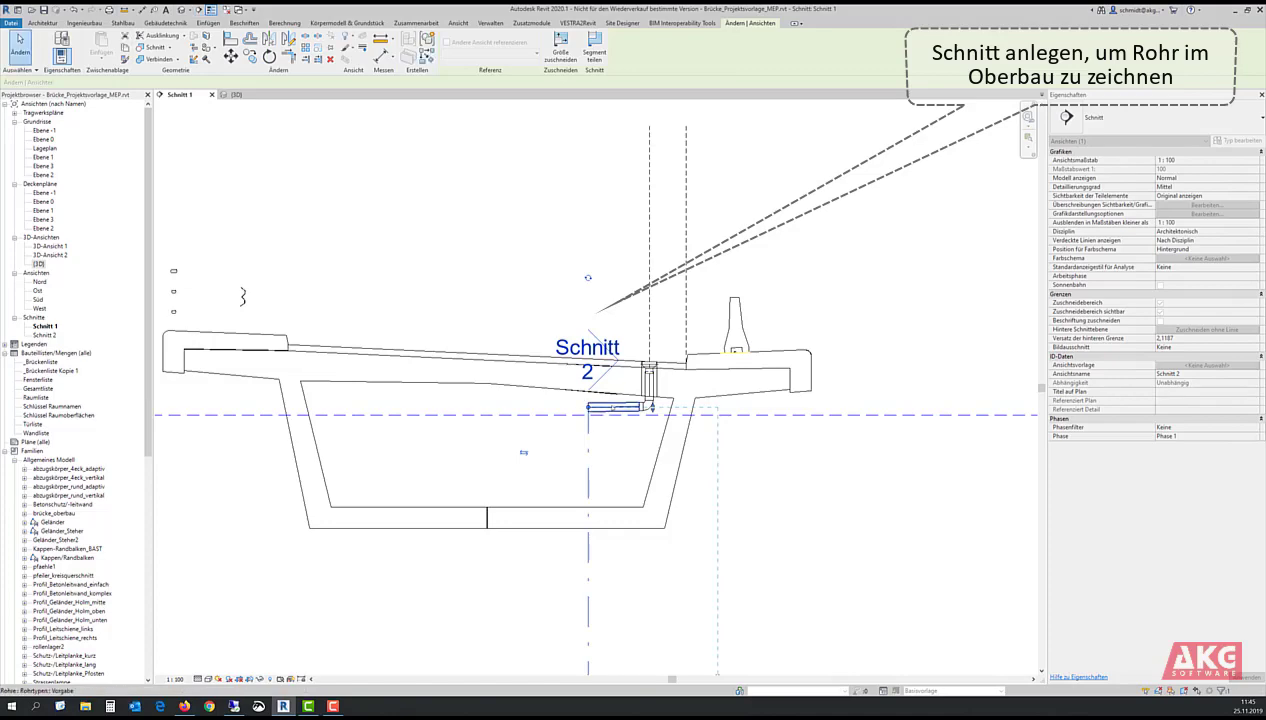
{"action": "left_click_drag", "start_coordinate": [588, 406], "coordinate": [600, 290]}
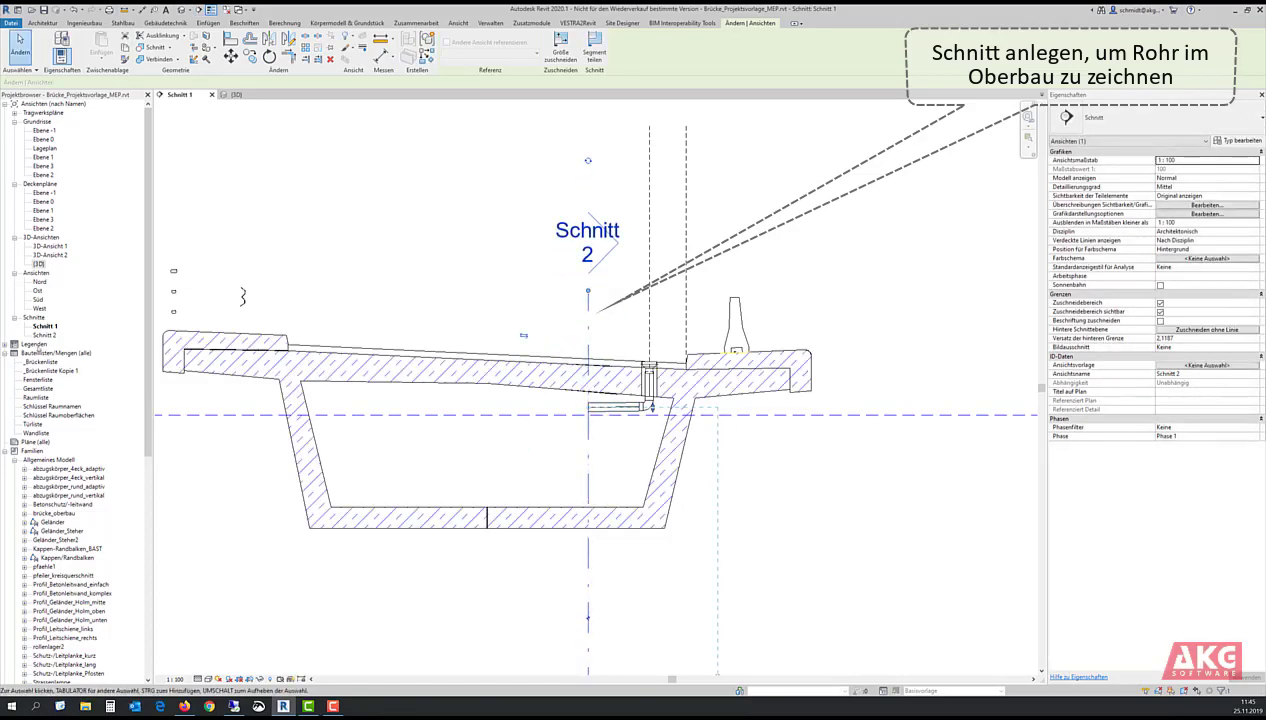
Step: Open Schnitt 2, widen its crop region left and extend its top over the deck slab
{"action": "double_click", "coordinate": [45, 335]}
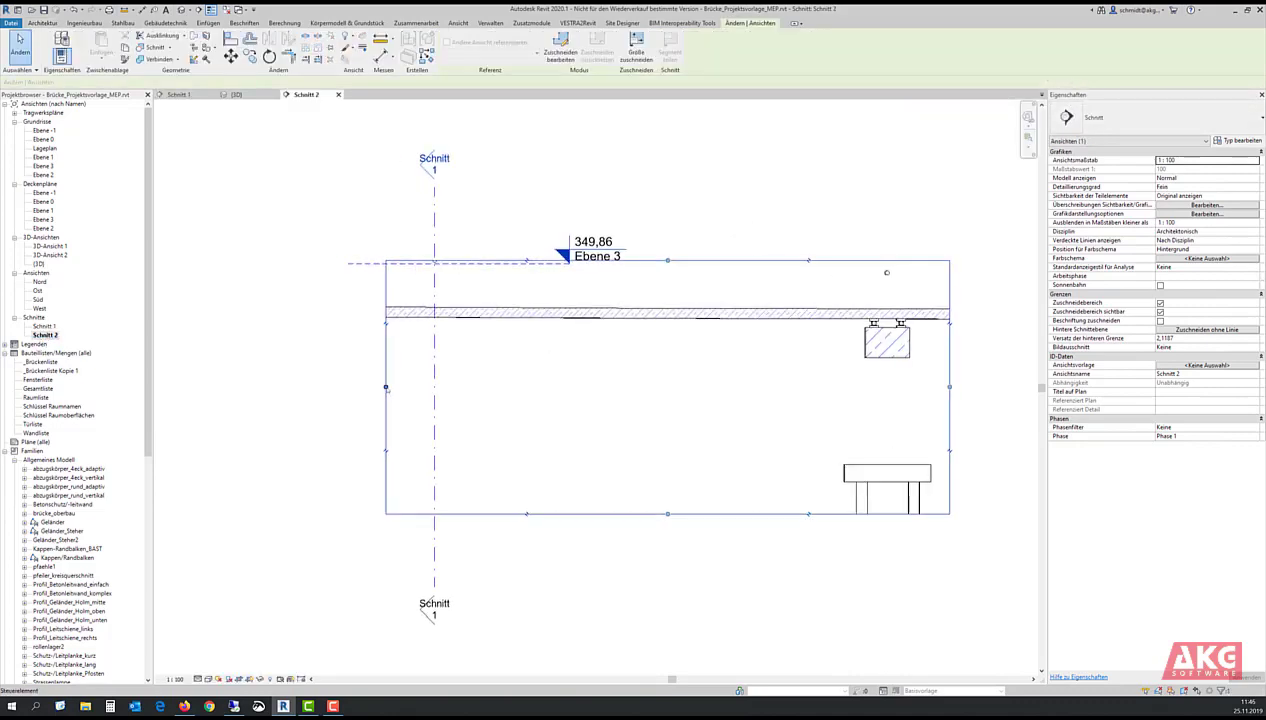
{"action": "left_click_drag", "start_coordinate": [288, 386], "coordinate": [229, 386]}
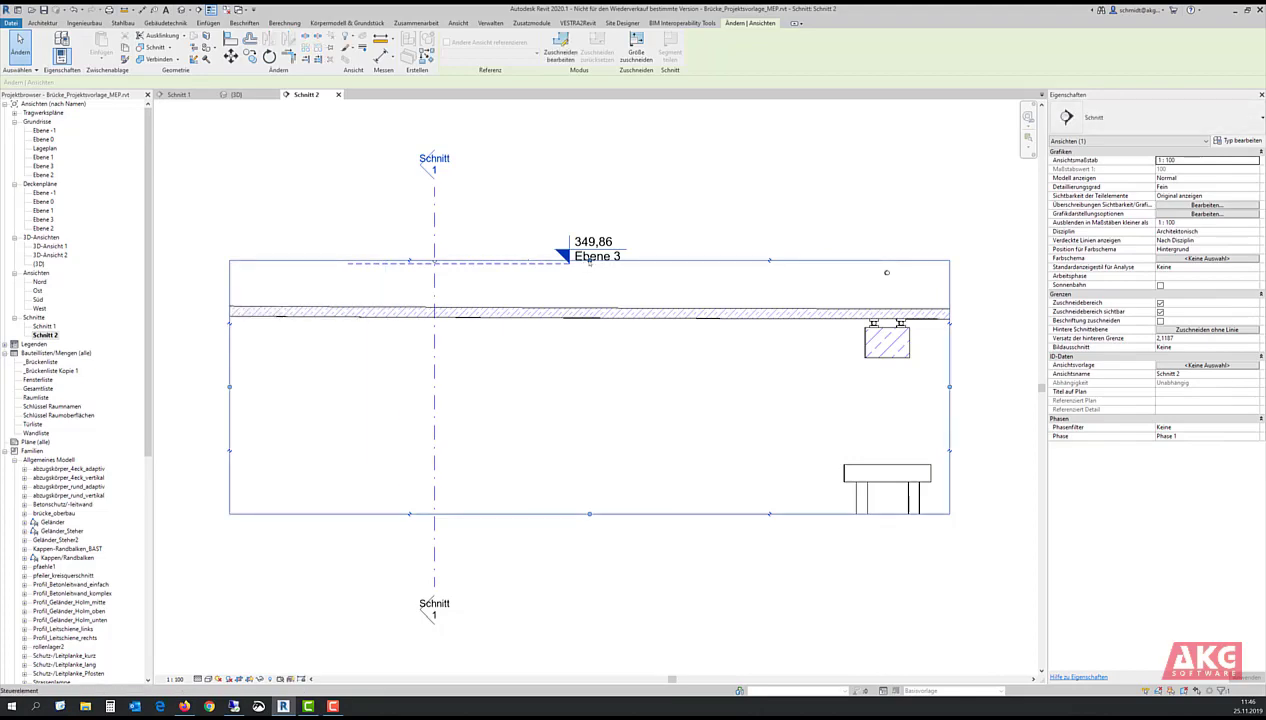
{"action": "left_click_drag", "start_coordinate": [588, 261], "coordinate": [591, 148]}
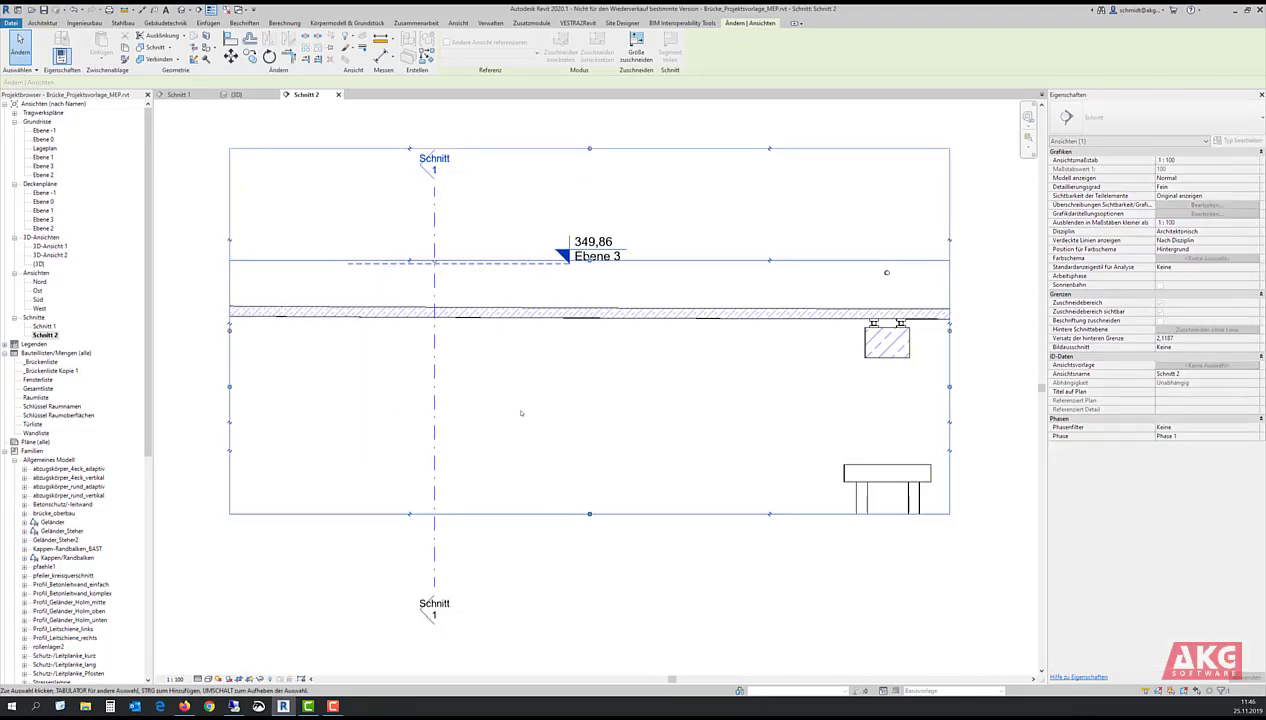
{"action": "middle_click_drag", "start_coordinate": [520, 413], "coordinate": [642, 459]}
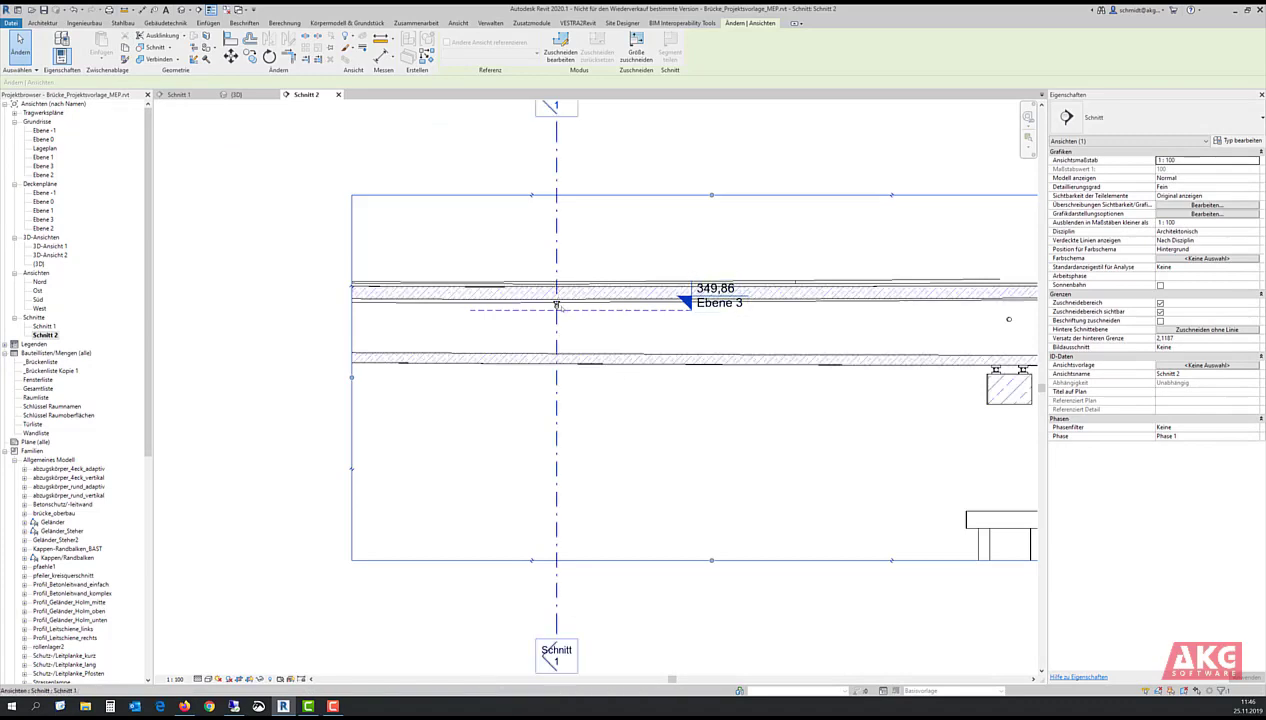
{"action": "scroll", "coordinate": [557, 305], "scroll_direction": "up", "scroll_amount": 3}
{"action": "scroll", "coordinate": [548, 300], "scroll_direction": "up", "scroll_amount": 3}
{"action": "scroll", "coordinate": [548, 309], "scroll_direction": "up", "scroll_amount": 2}
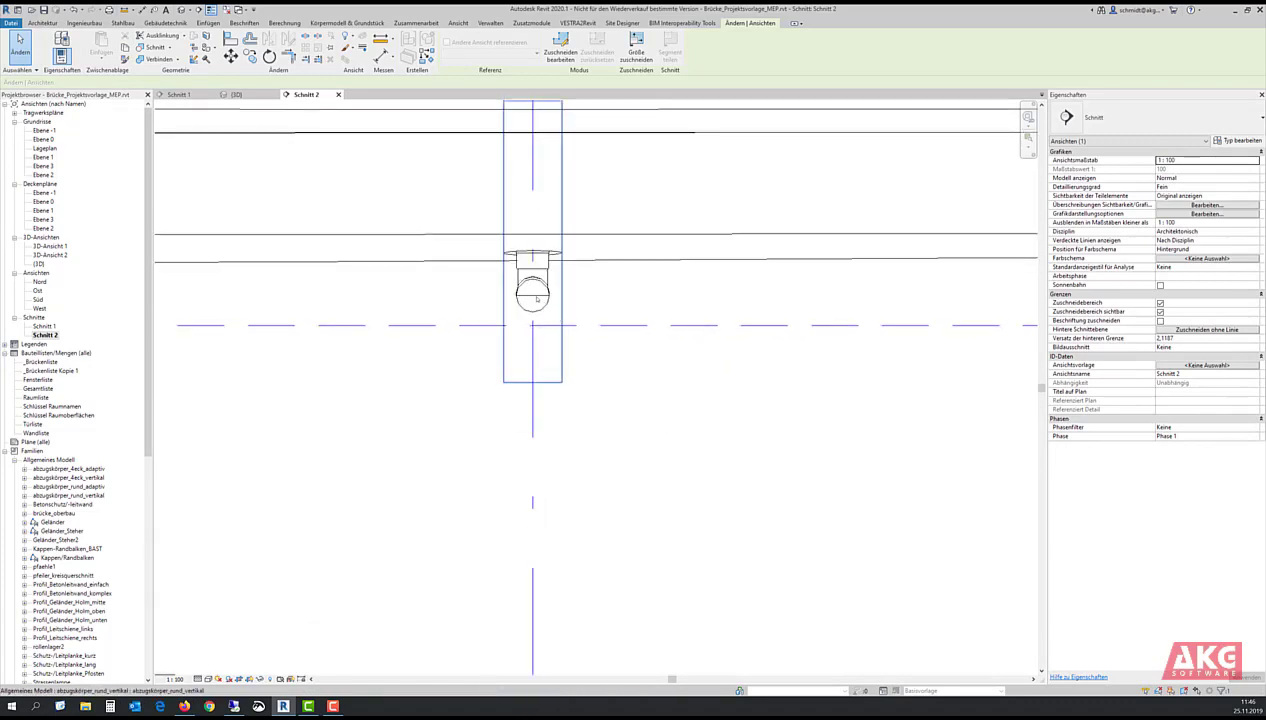
Step: Draw a new horizontal 125 mm pipe from the drain pipe beneath the deck
{"action": "left_click", "coordinate": [536, 296]}
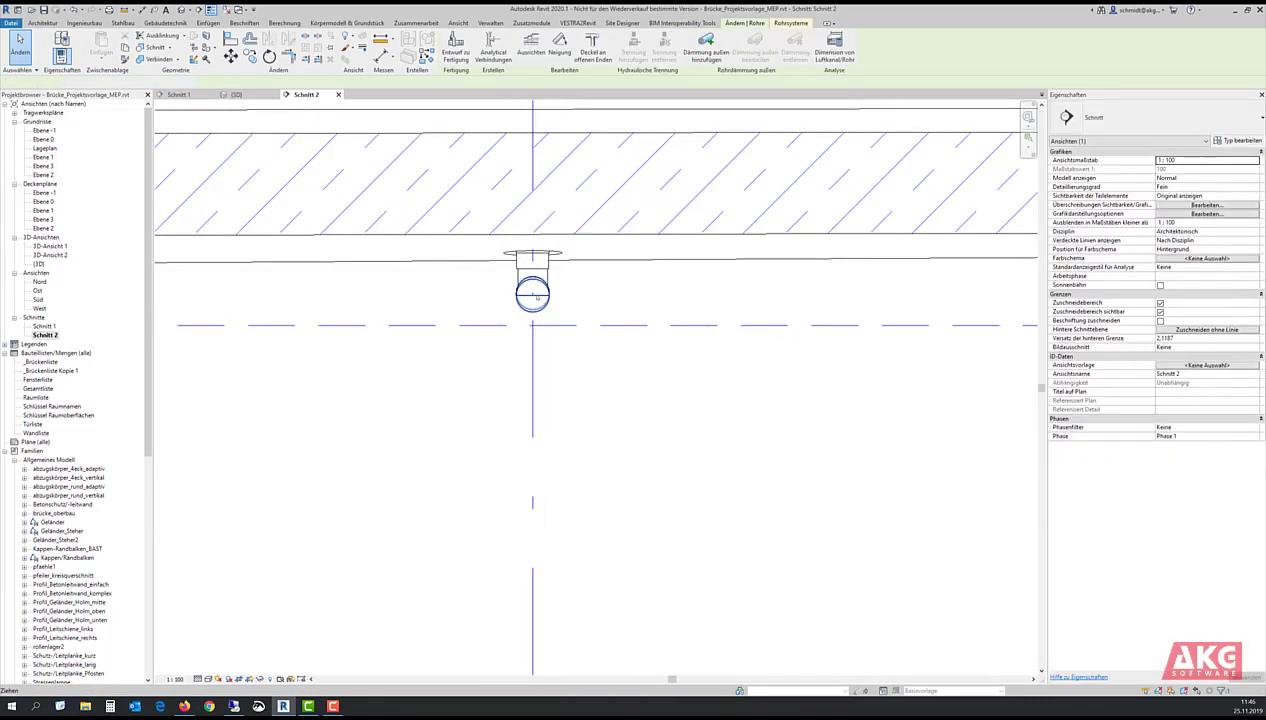
{"action": "right_click", "coordinate": [533, 294]}
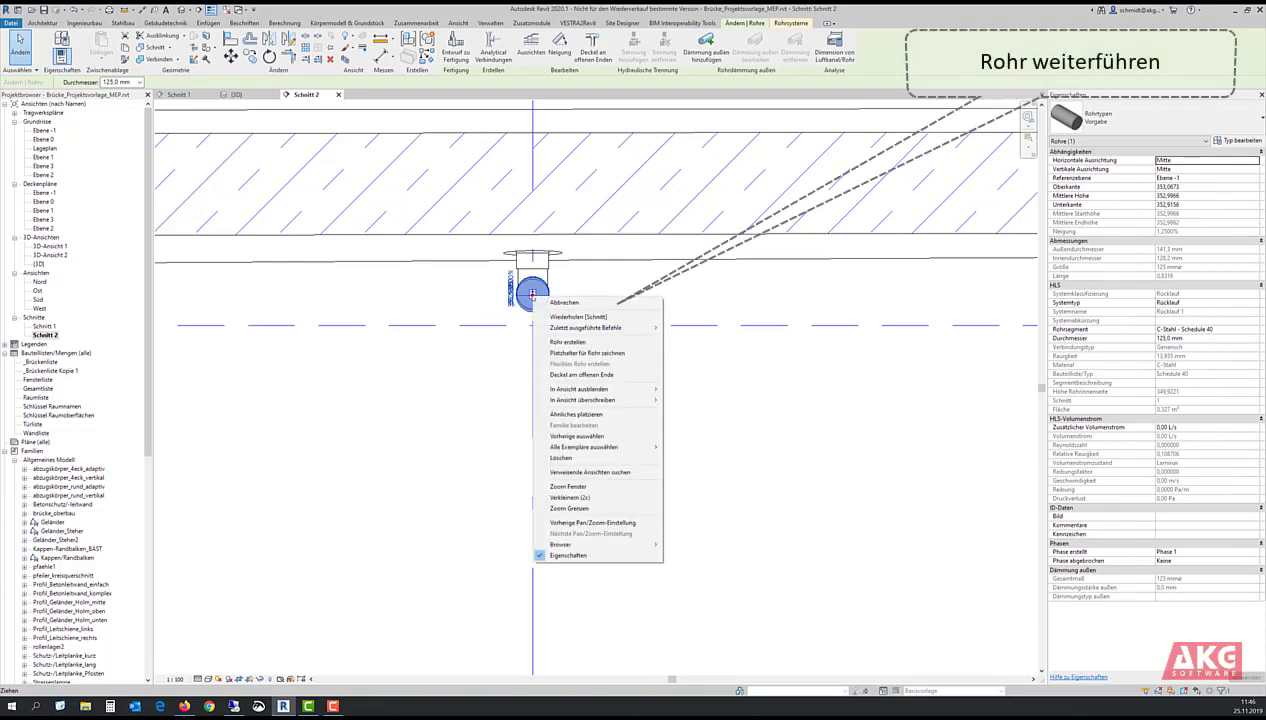
{"action": "left_click", "coordinate": [568, 342]}
{"action": "scroll", "coordinate": [565, 333], "scroll_direction": "down", "scroll_amount": 2}
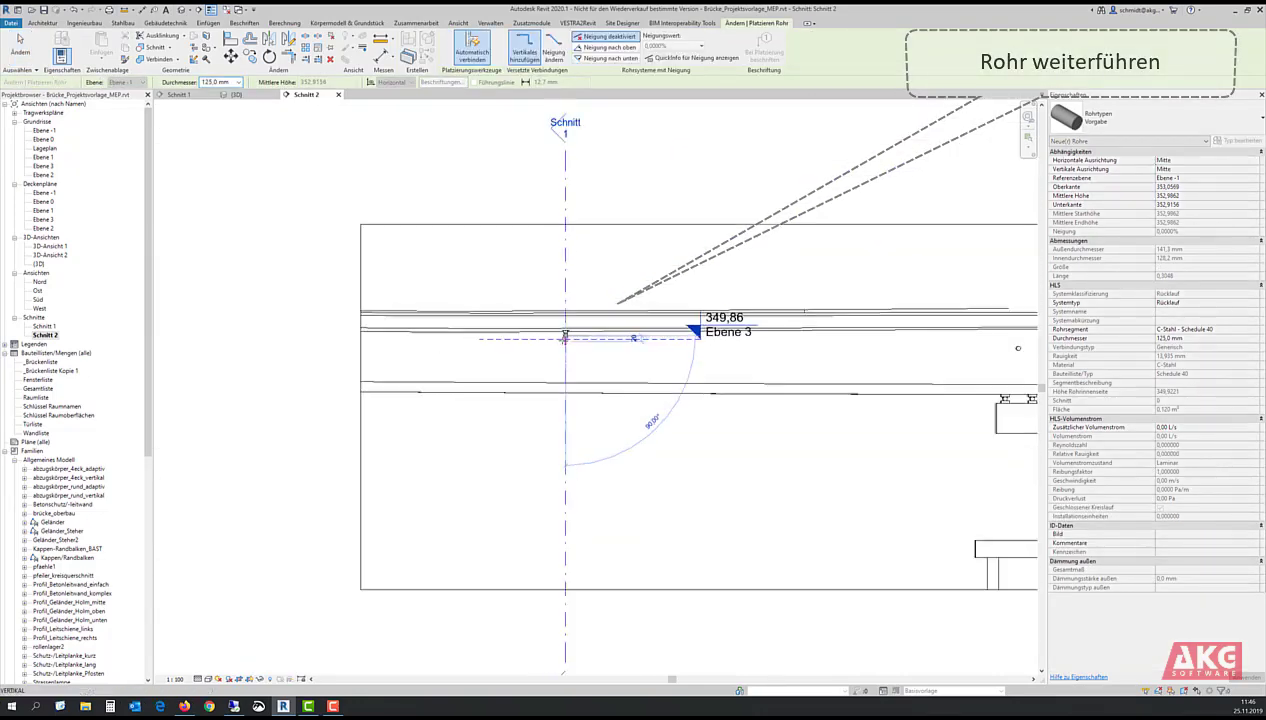
{"action": "scroll", "coordinate": [565, 340], "scroll_direction": "down", "scroll_amount": 1}
{"action": "scroll", "coordinate": [563, 360], "scroll_direction": "down", "scroll_amount": 1}
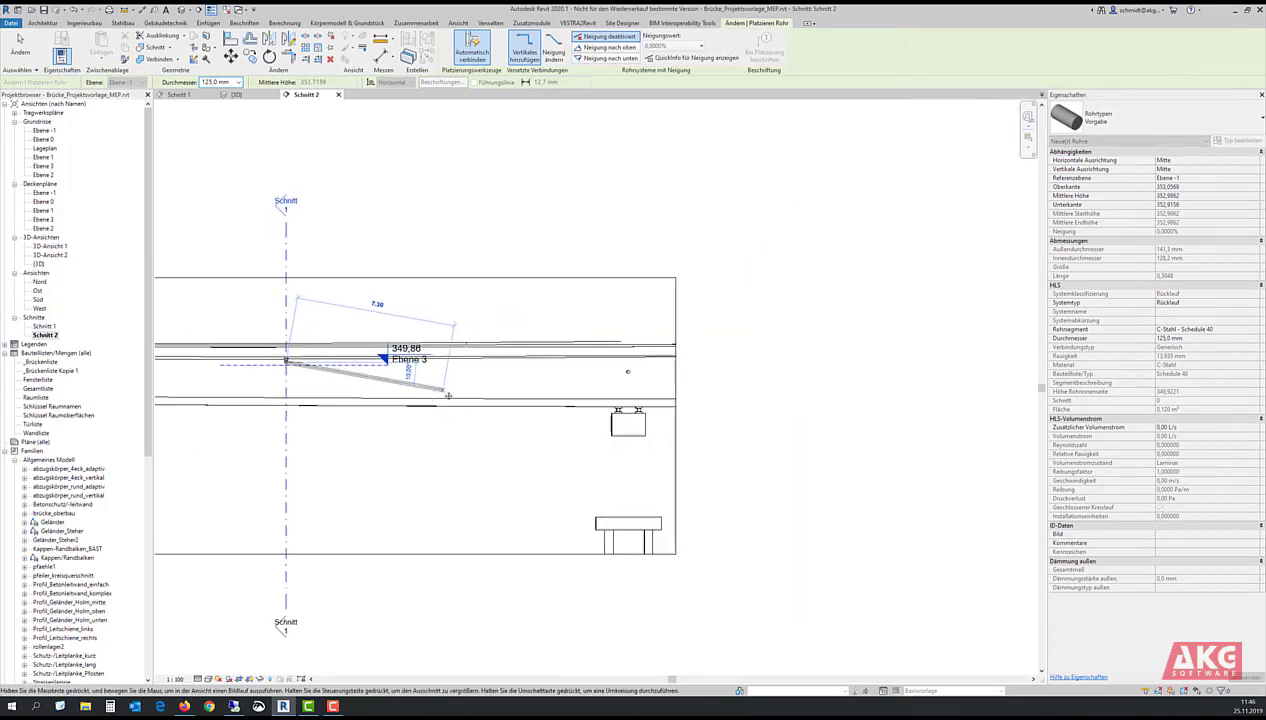
{"action": "left_click", "coordinate": [586, 366]}
{"action": "key", "text": "Escape"}
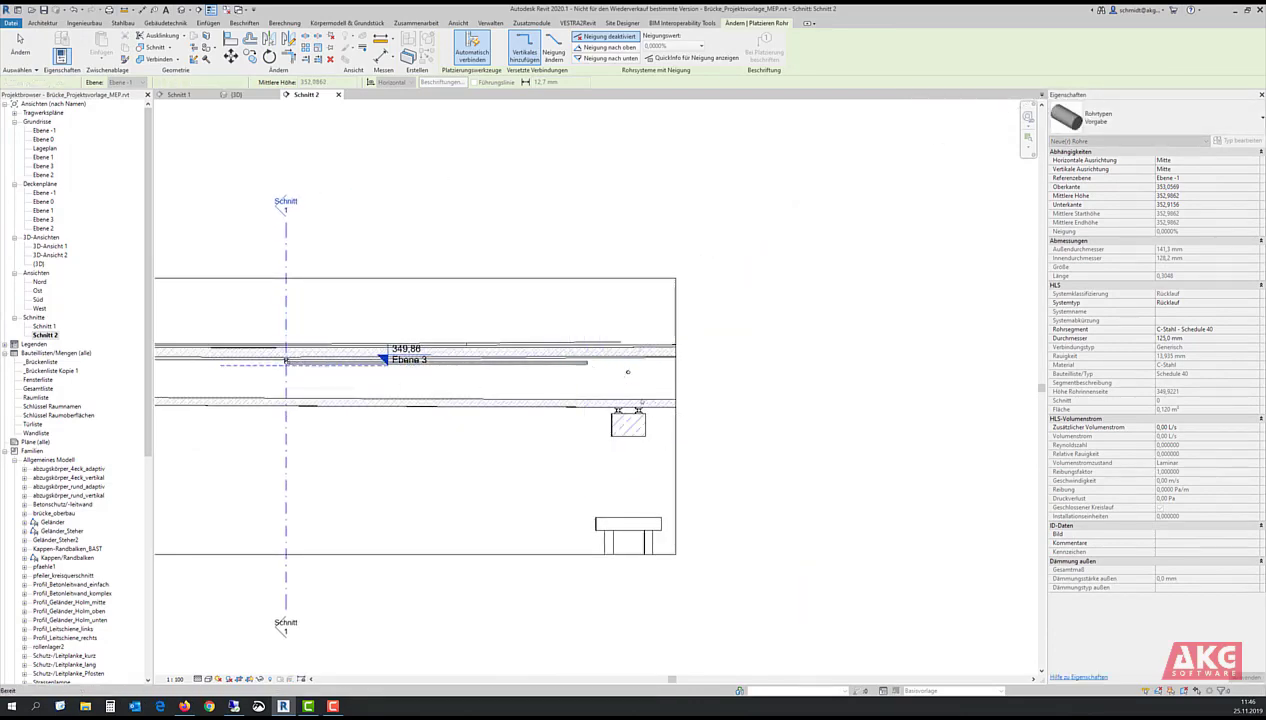
{"action": "key", "text": "Escape"}
Step: Turn off the Zuschneidebereich crop for the Schnitt 2 section
{"action": "left_click", "coordinate": [677, 378]}
{"action": "scroll", "coordinate": [733, 418], "scroll_direction": "down", "scroll_amount": 2}
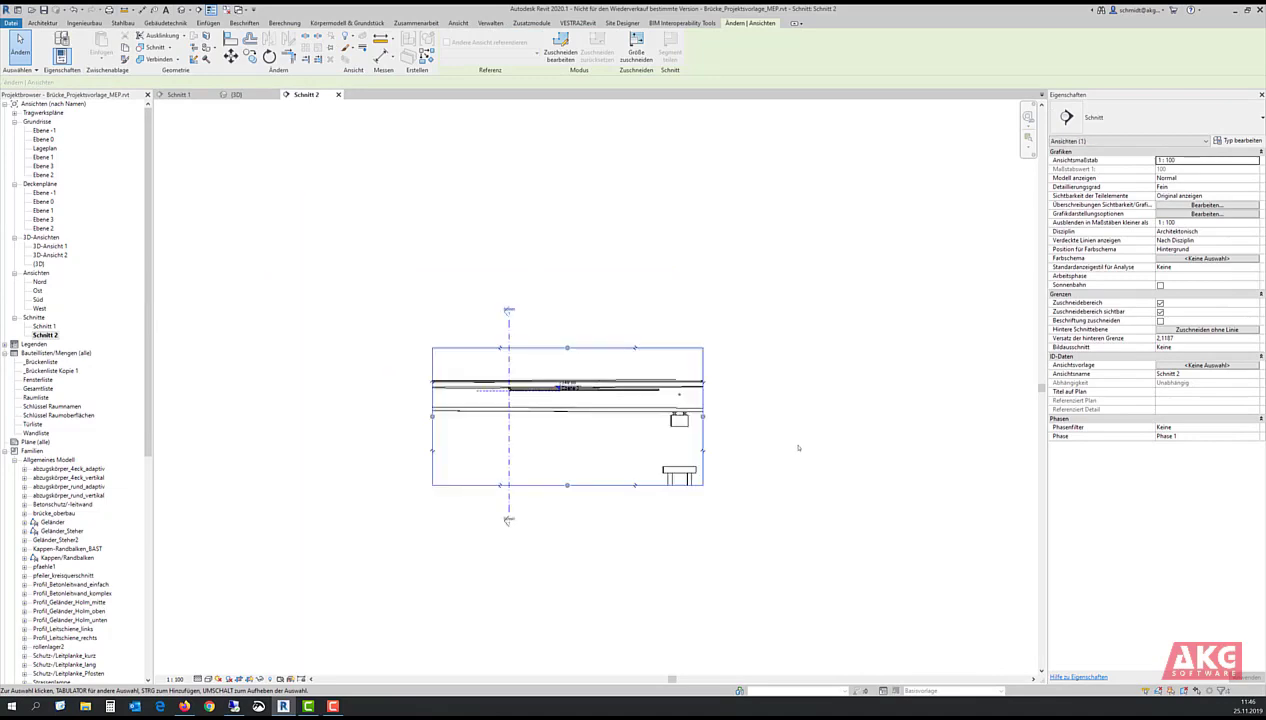
{"action": "middle_click_drag", "start_coordinate": [761, 436], "coordinate": [663, 451]}
{"action": "left_click", "coordinate": [1160, 302]}
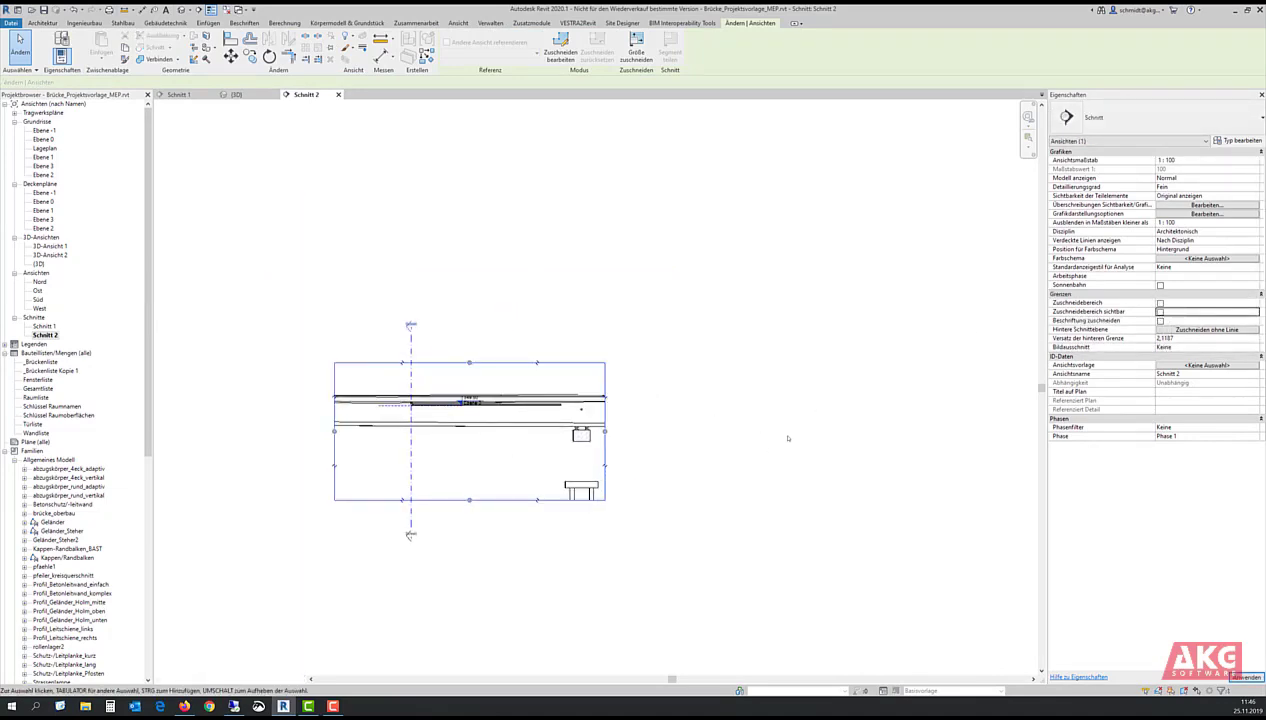
{"action": "scroll", "coordinate": [790, 437], "scroll_direction": "down", "scroll_amount": 1}
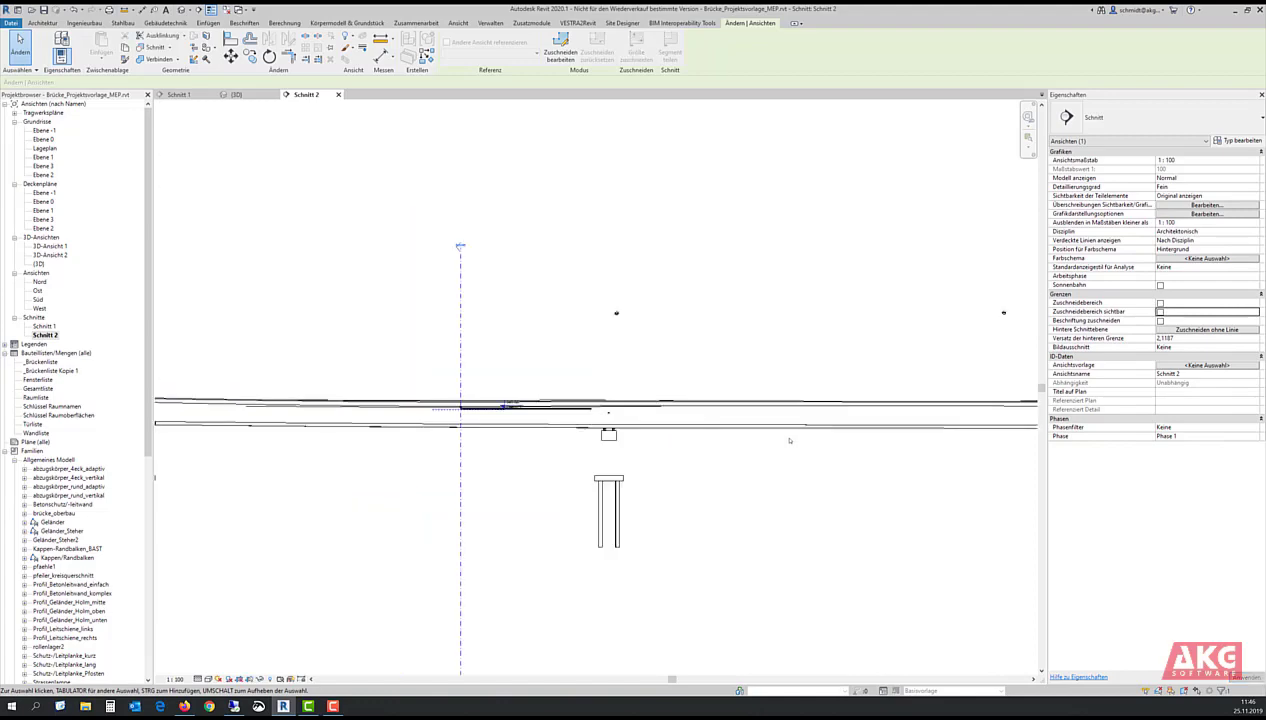
{"action": "scroll", "coordinate": [790, 438], "scroll_direction": "down", "scroll_amount": 2}
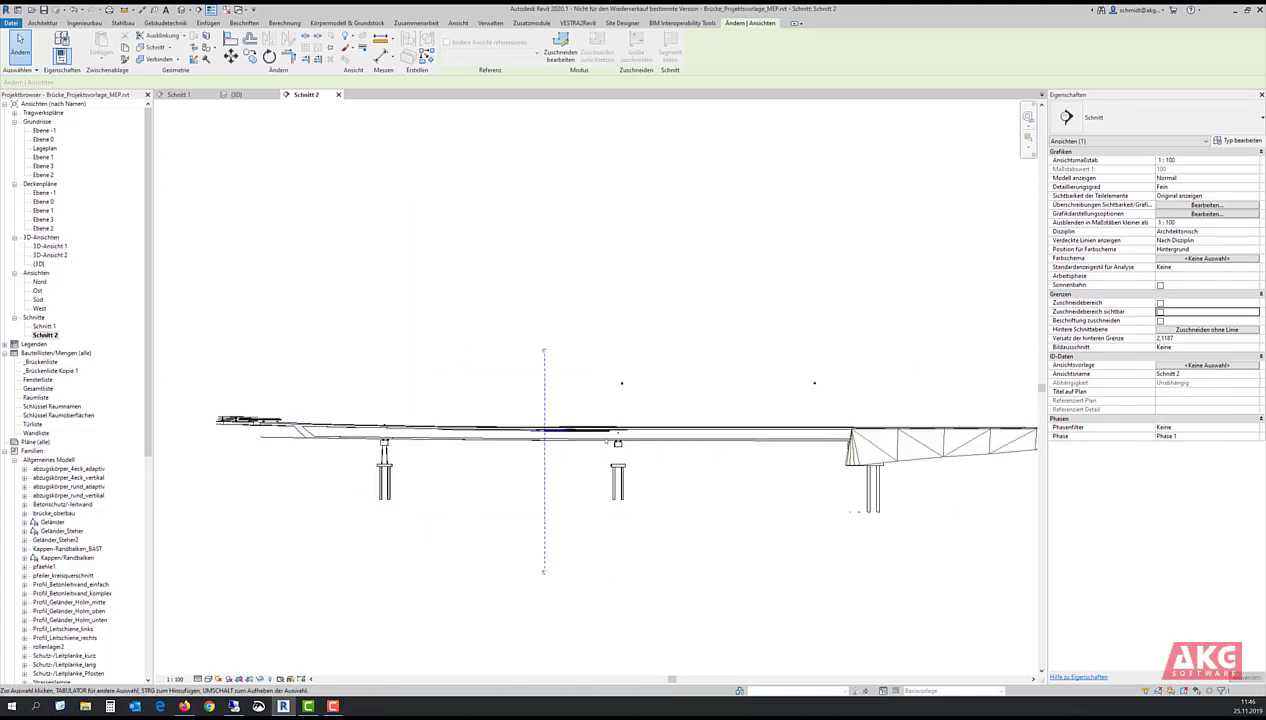
{"action": "scroll", "coordinate": [737, 453], "scroll_direction": "up", "scroll_amount": 3}
{"action": "scroll", "coordinate": [604, 418], "scroll_direction": "up", "scroll_amount": 3}
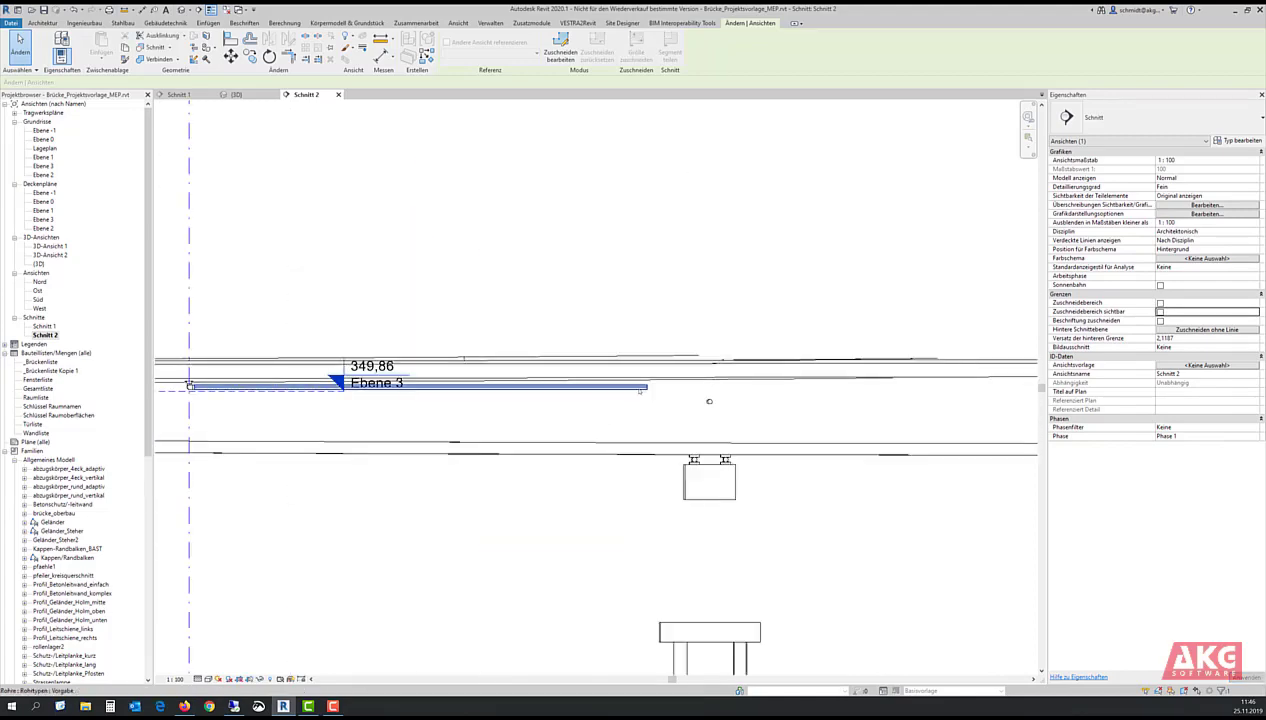
Step: Stretch the horizontal pipe's end out to the abutment
{"action": "left_click", "coordinate": [640, 390]}
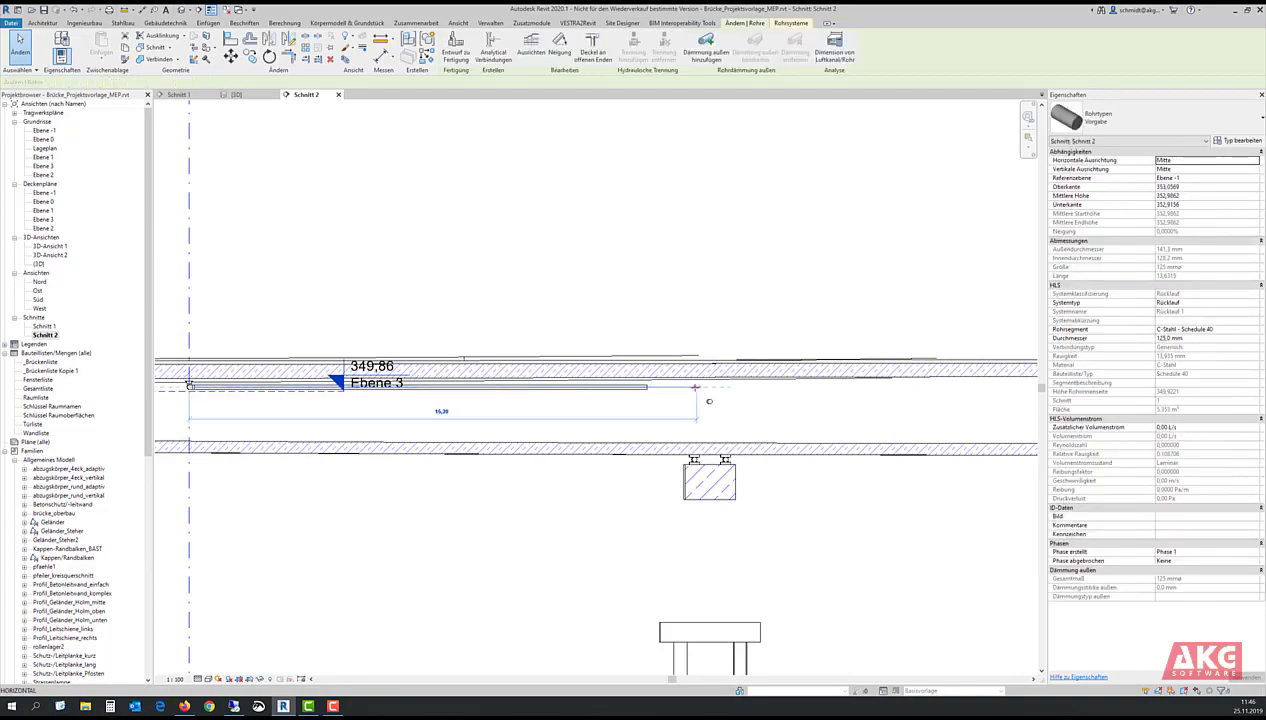
{"action": "left_click_drag", "start_coordinate": [696, 388], "coordinate": [697, 390]}
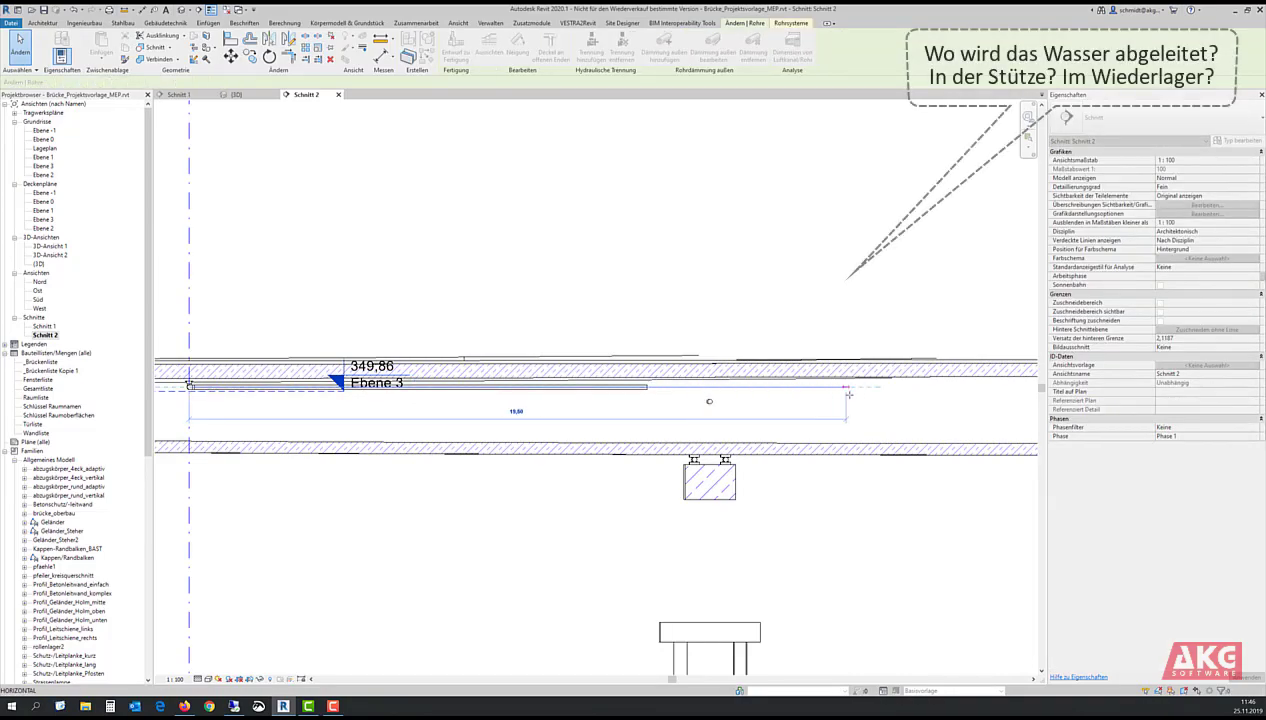
{"action": "left_click_drag", "start_coordinate": [807, 388], "coordinate": [856, 389]}
{"action": "scroll", "coordinate": [833, 402], "scroll_direction": "down", "scroll_amount": 3}
{"action": "scroll", "coordinate": [833, 402], "scroll_direction": "down", "scroll_amount": 2}
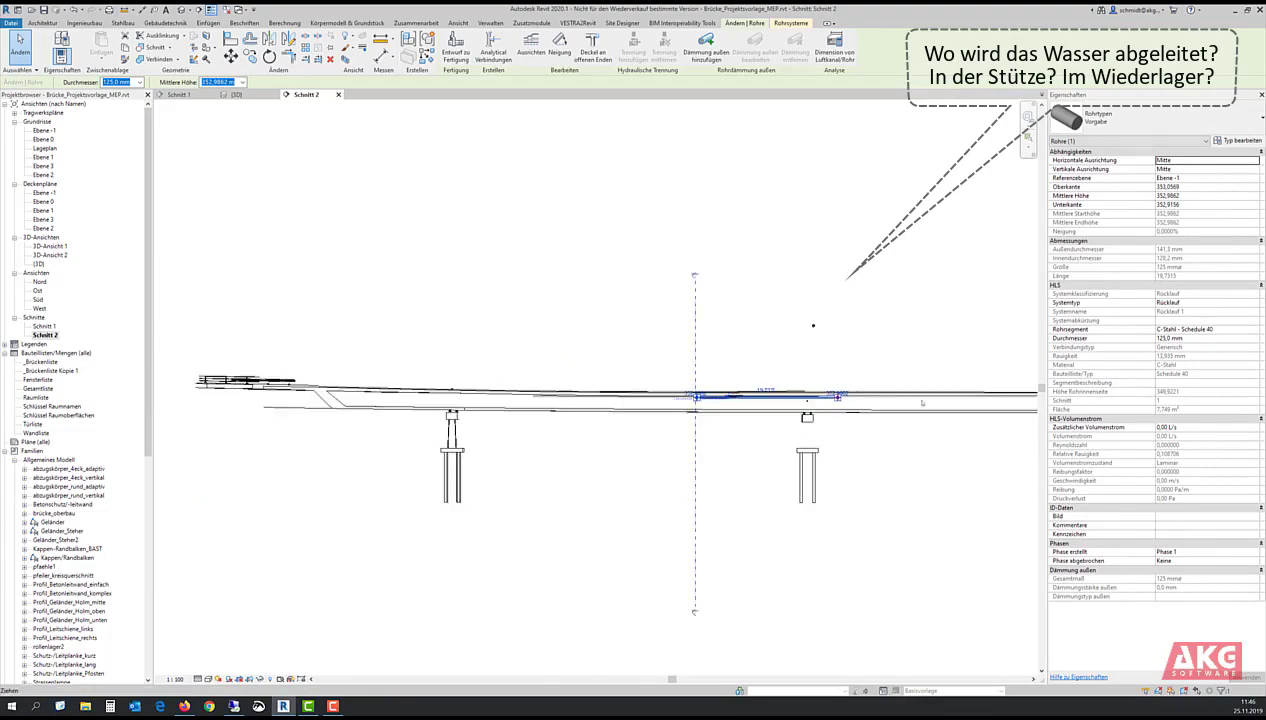
{"action": "middle_click_drag", "start_coordinate": [833, 402], "coordinate": [358, 412]}
{"action": "scroll", "coordinate": [400, 400], "scroll_direction": "up", "scroll_amount": 2}
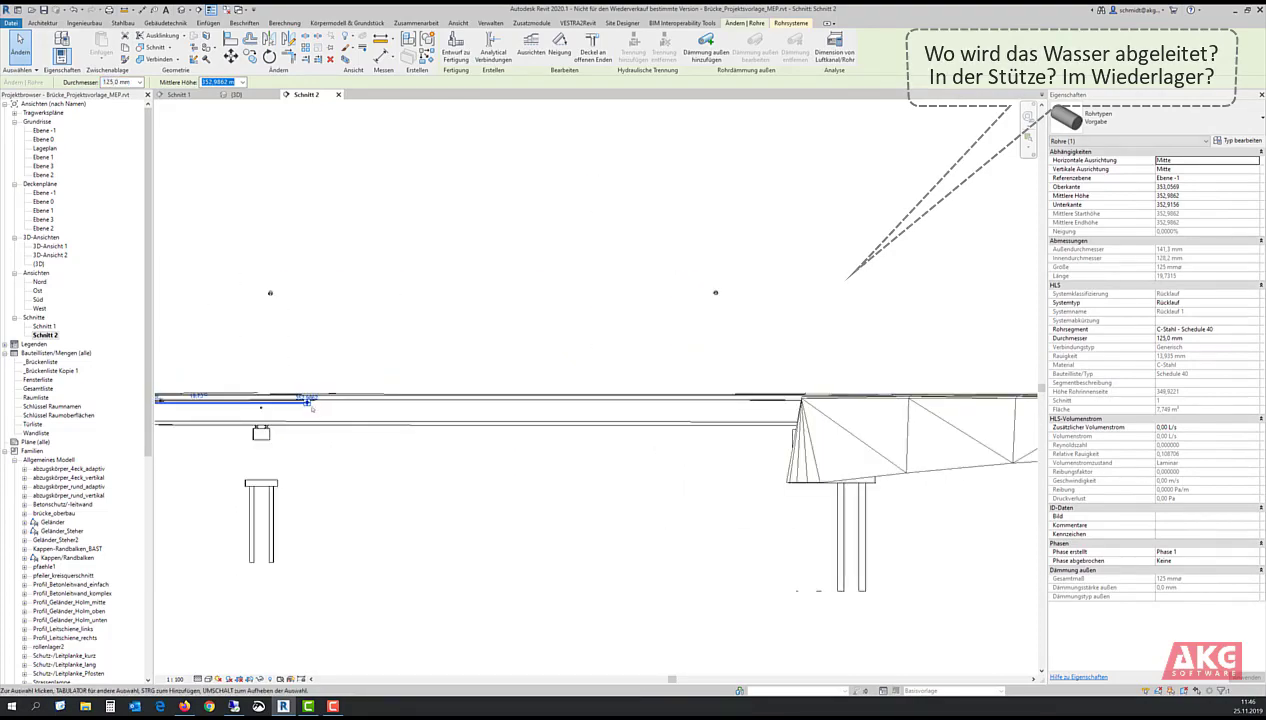
{"action": "left_click_drag", "start_coordinate": [800, 406], "coordinate": [762, 409]}
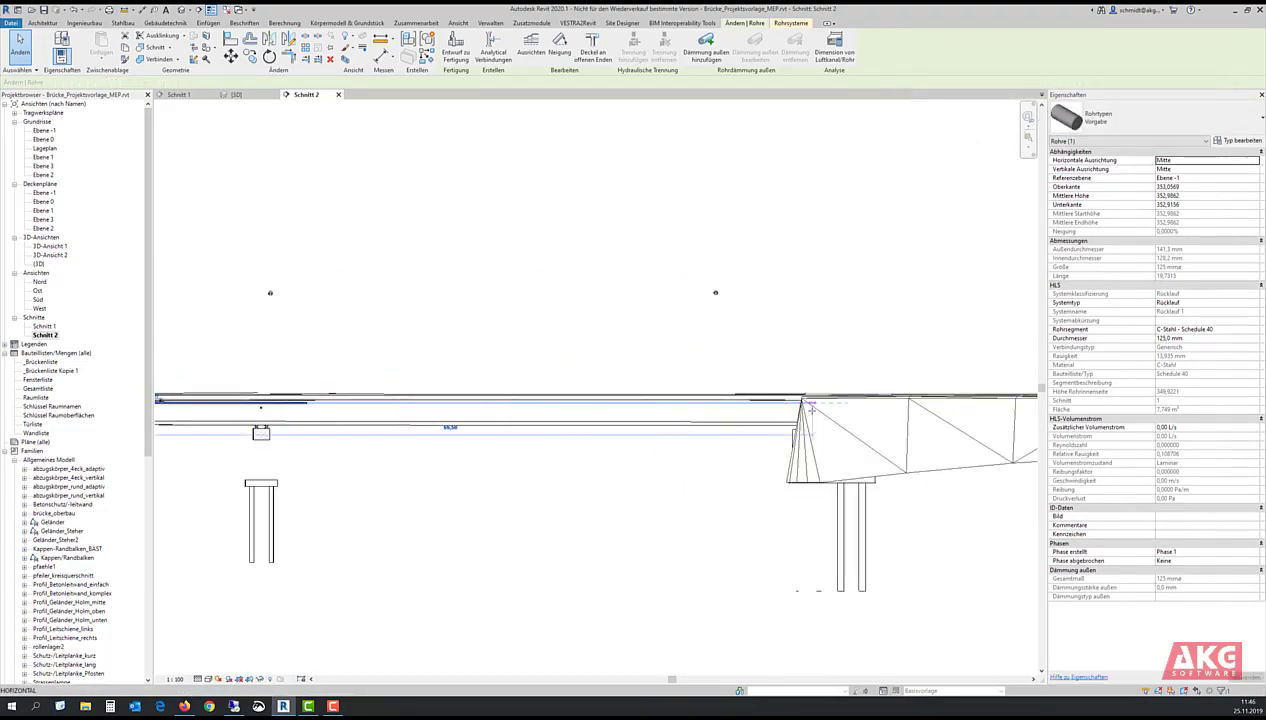
{"action": "key", "text": "Escape"}
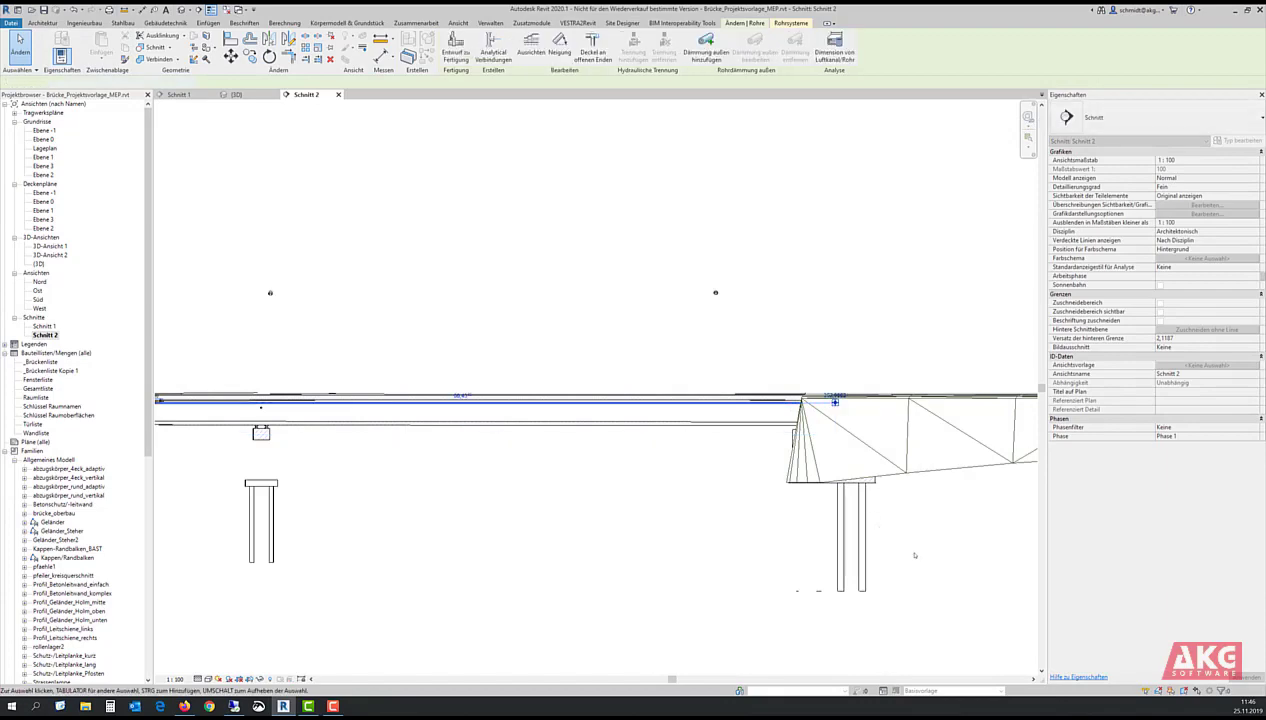
{"action": "key", "text": "Escape"}
{"action": "scroll", "coordinate": [367, 470], "scroll_direction": "down", "scroll_amount": 3}
{"action": "middle_click_drag", "start_coordinate": [367, 470], "coordinate": [537, 470]}
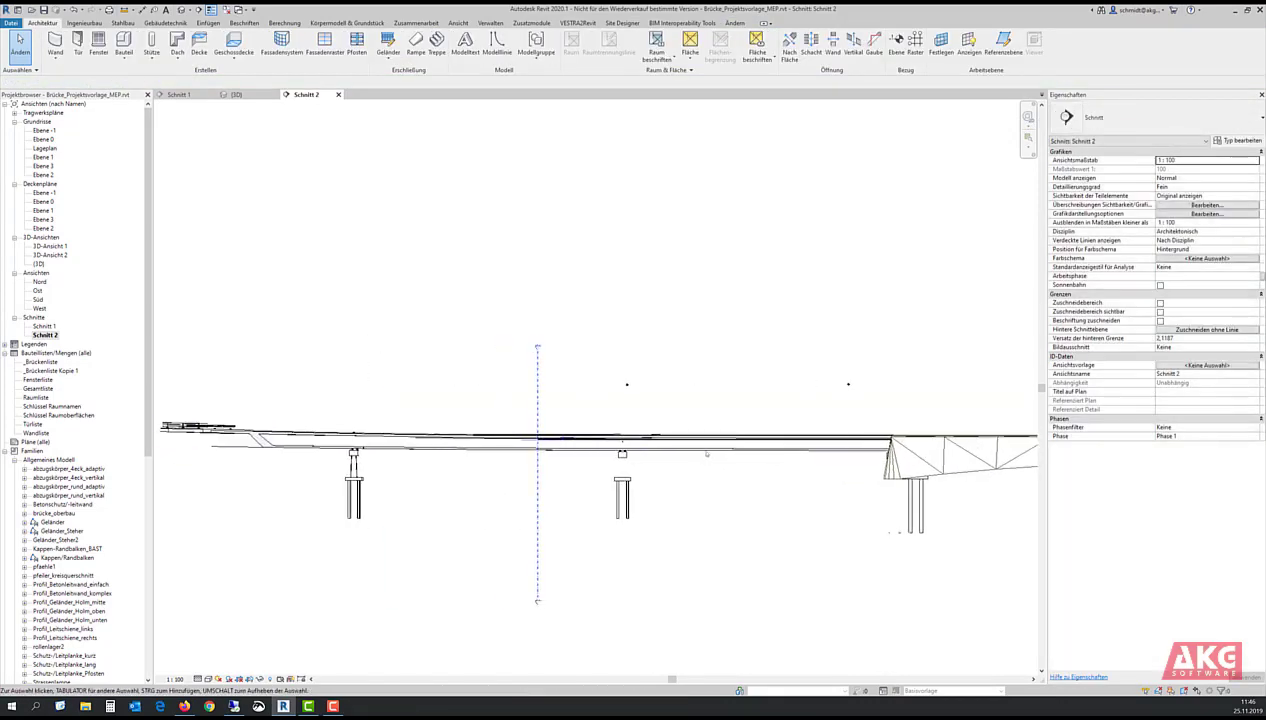
{"action": "scroll", "coordinate": [706, 453], "scroll_direction": "up", "scroll_amount": 3}
{"action": "middle_click_drag", "start_coordinate": [223, 425], "coordinate": [505, 460]}
{"action": "scroll", "coordinate": [505, 460], "scroll_direction": "up", "scroll_amount": 2}
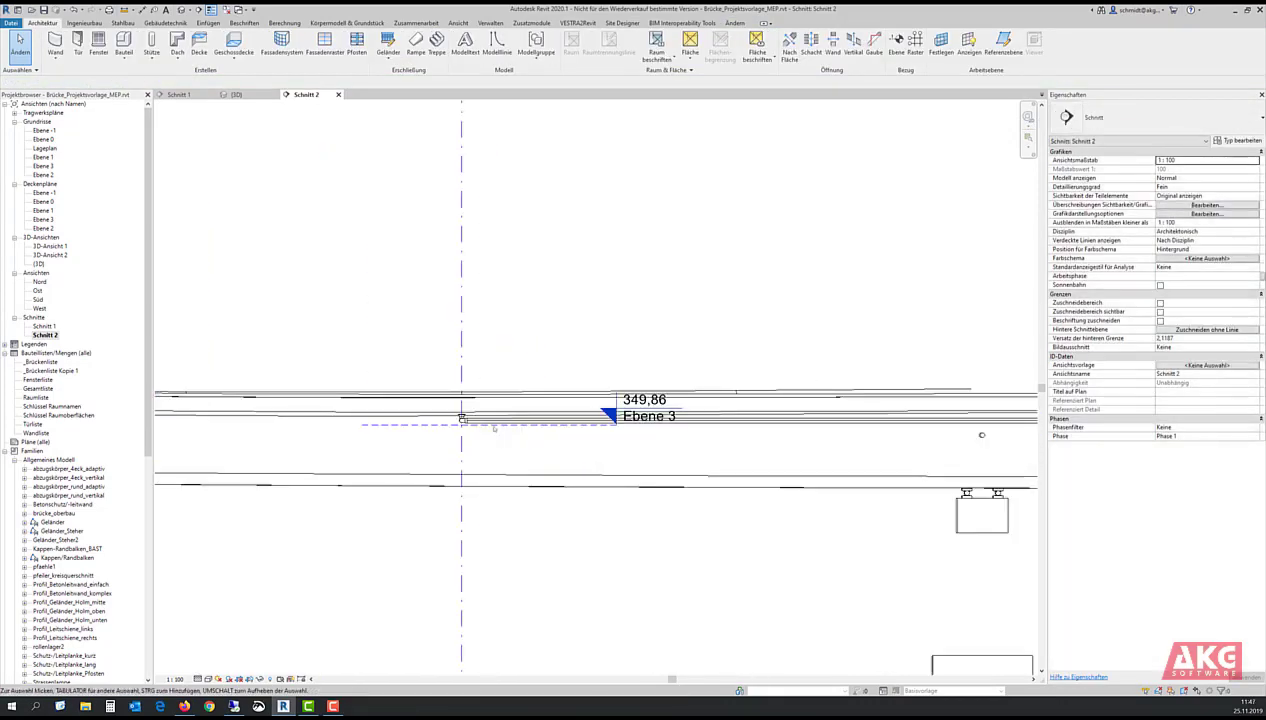
{"action": "scroll", "coordinate": [480, 440], "scroll_direction": "up", "scroll_amount": 2}
{"action": "scroll", "coordinate": [449, 408], "scroll_direction": "up", "scroll_amount": 2}
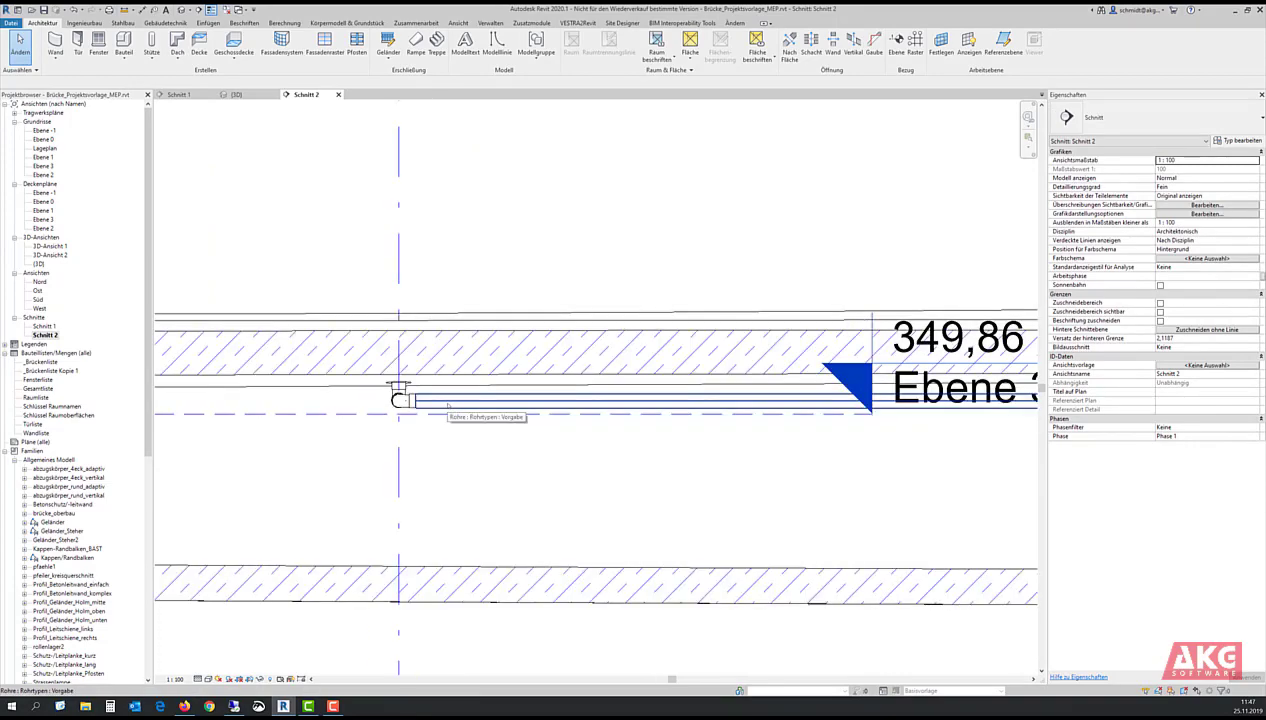
Step: Slope the lengthwise pipe at 1.0000% and dismiss the open-system warning
{"action": "left_click", "coordinate": [449, 406]}
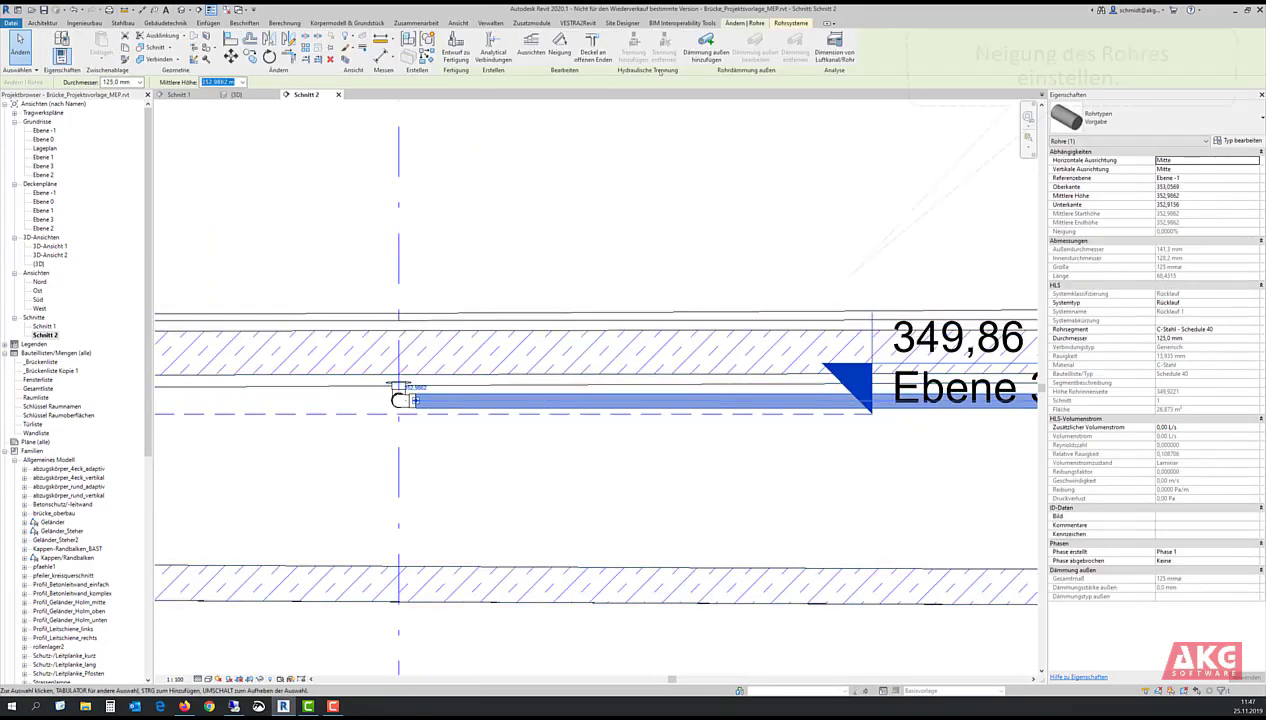
{"action": "left_click", "coordinate": [558, 48]}
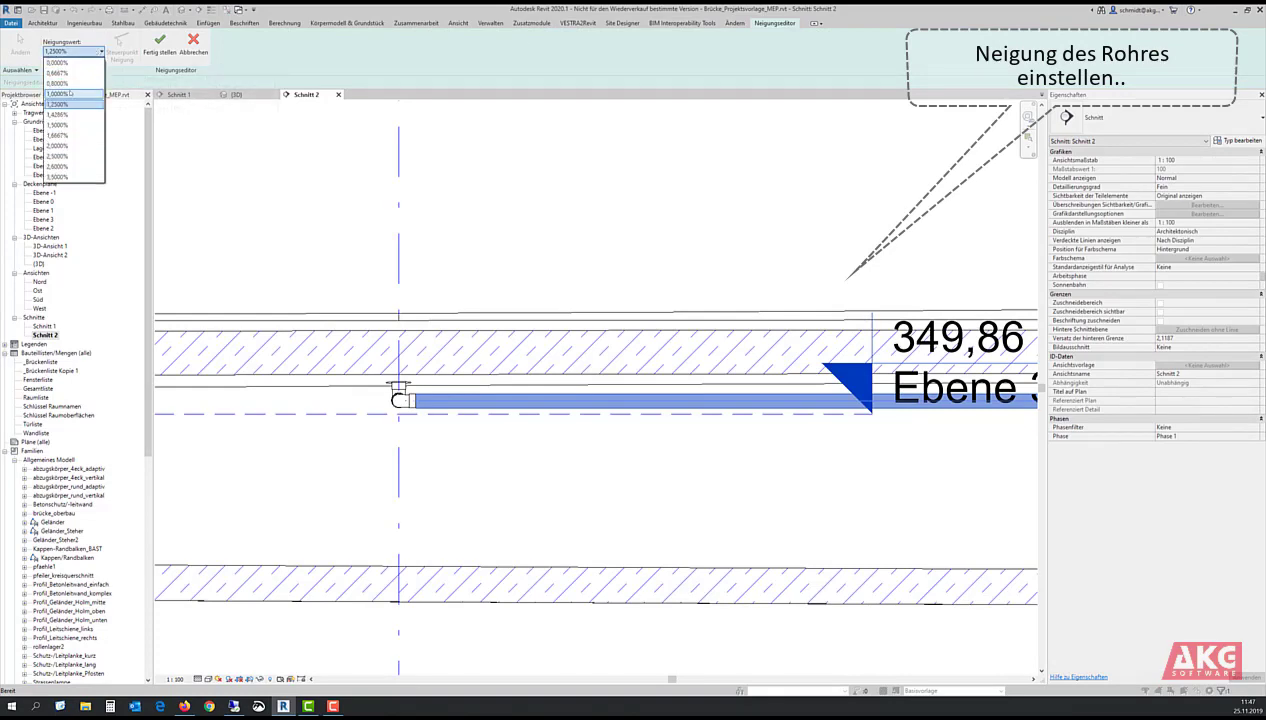
{"action": "left_click", "coordinate": [70, 93]}
{"action": "left_click", "coordinate": [160, 45]}
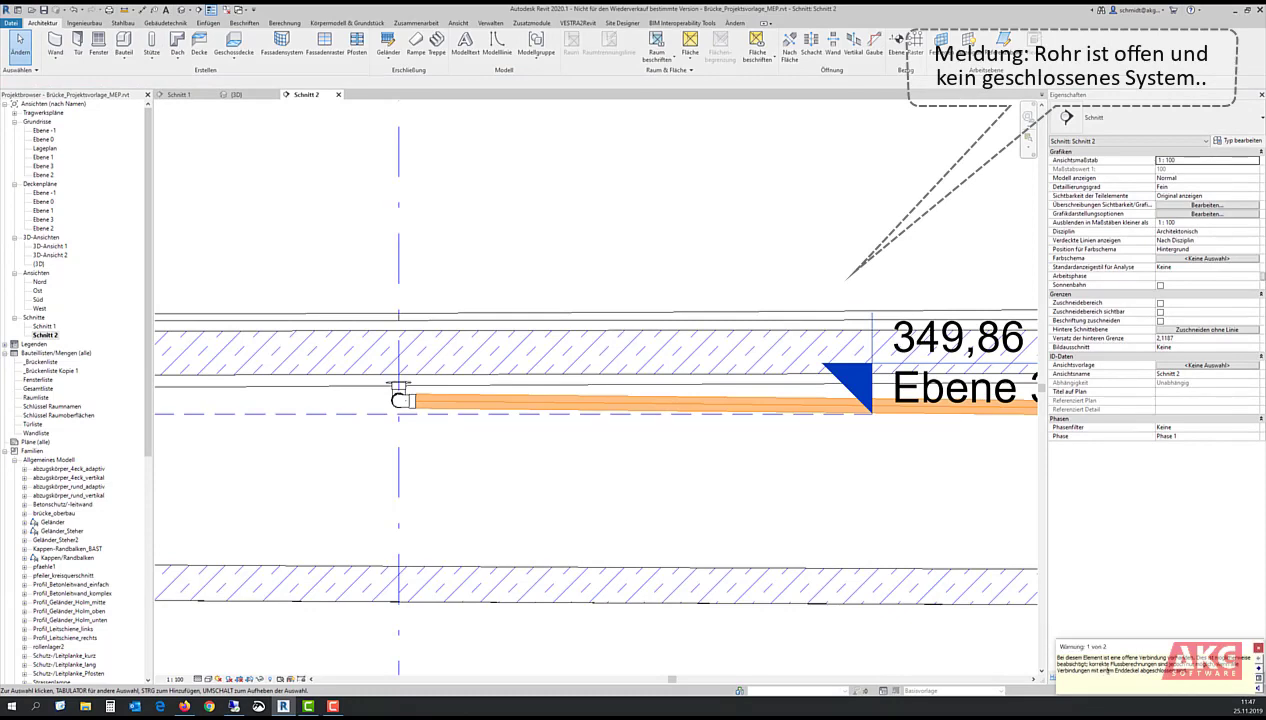
{"action": "key", "text": "Escape"}
{"action": "scroll", "coordinate": [544, 470], "scroll_direction": "down", "scroll_amount": 3}
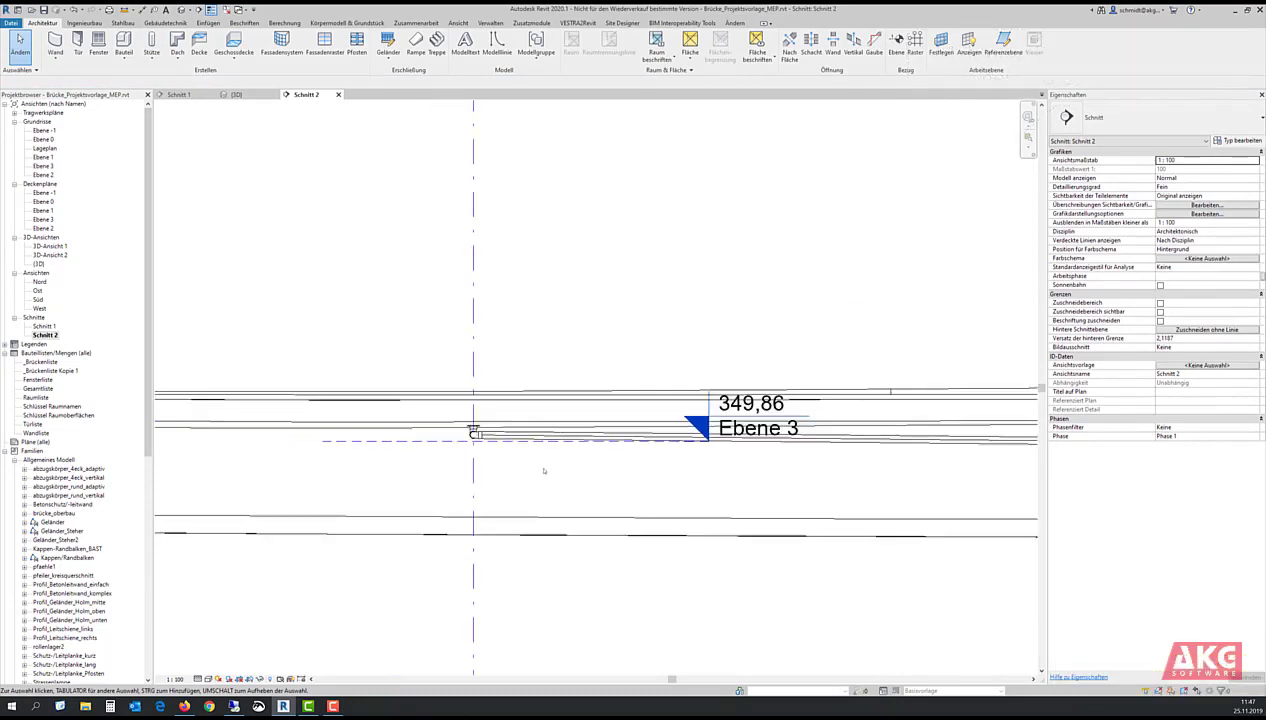
{"action": "scroll", "coordinate": [497, 450], "scroll_direction": "up", "scroll_amount": 2}
{"action": "scroll", "coordinate": [430, 450], "scroll_direction": "up", "scroll_amount": 2}
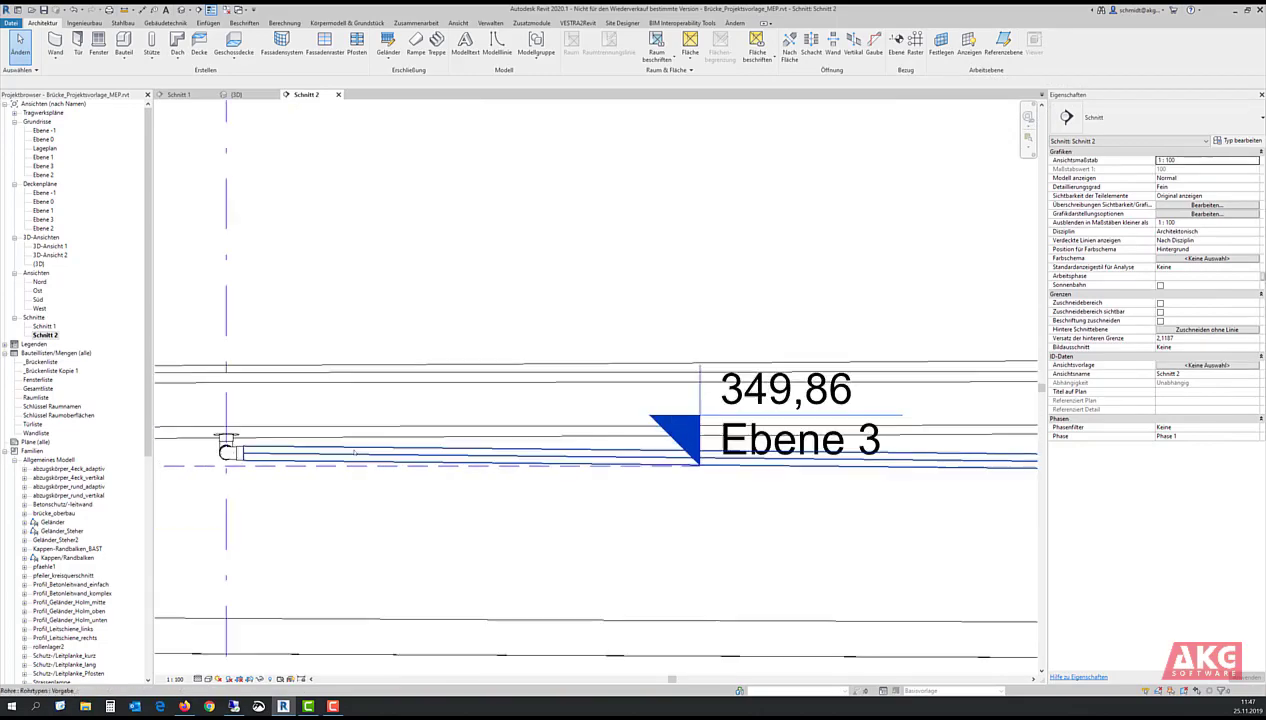
Step: Drag the horizontal pipe lower so the connected system follows
{"action": "left_click", "coordinate": [367, 452]}
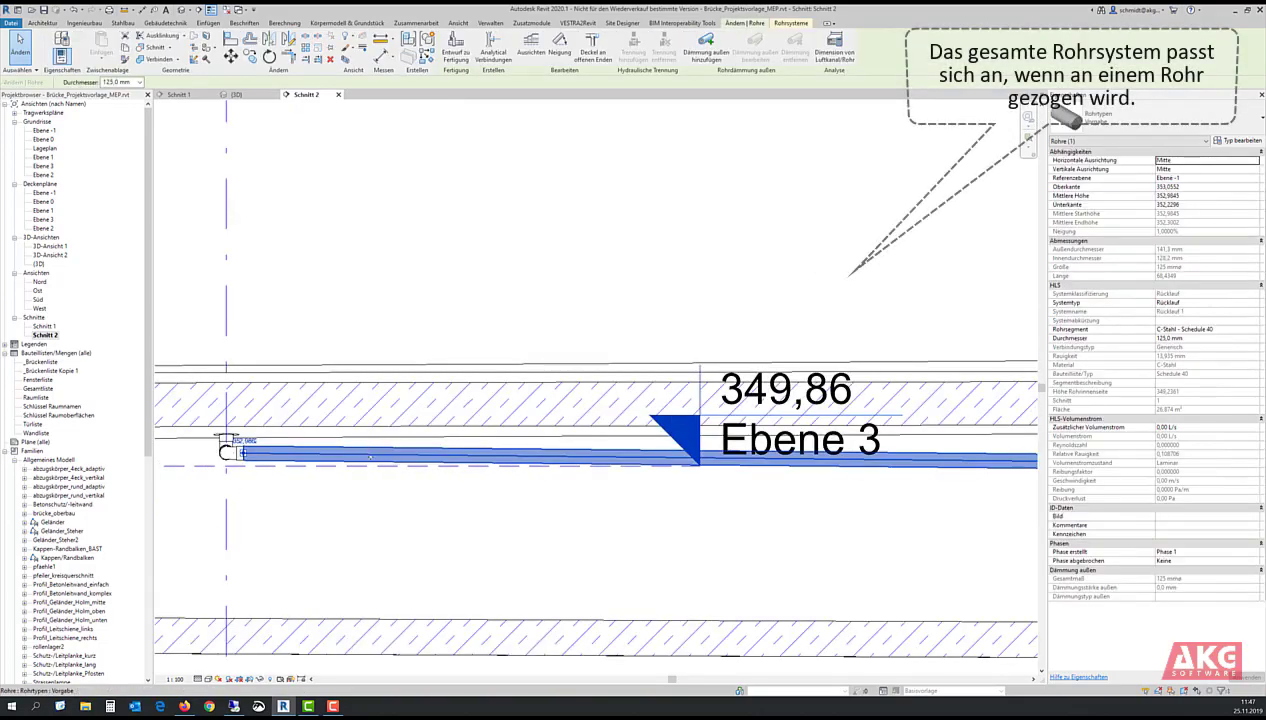
{"action": "left_click_drag", "start_coordinate": [367, 452], "coordinate": [372, 481]}
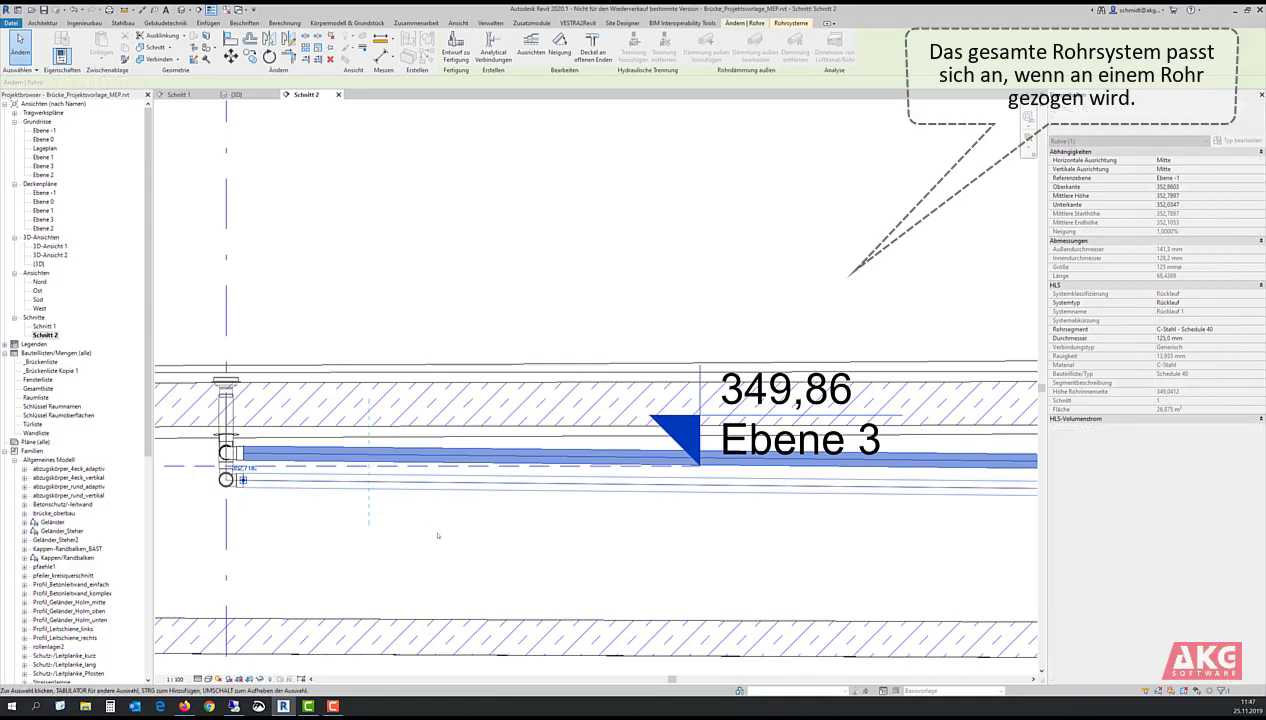
{"action": "scroll", "coordinate": [419, 534], "scroll_direction": "down", "scroll_amount": 5}
{"action": "scroll", "coordinate": [400, 500], "scroll_direction": "down", "scroll_amount": 2}
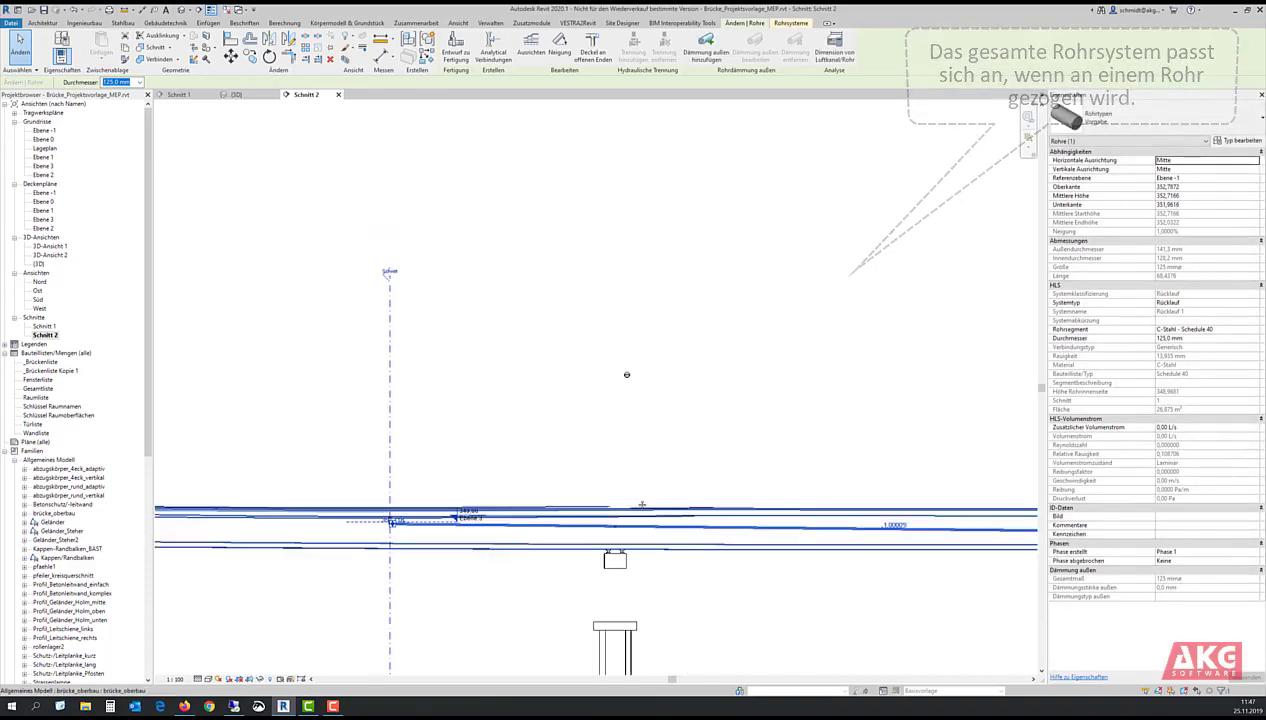
{"action": "scroll", "coordinate": [263, 449], "scroll_direction": "up", "scroll_amount": 3}
{"action": "scroll", "coordinate": [750, 467], "scroll_direction": "up", "scroll_amount": 1}
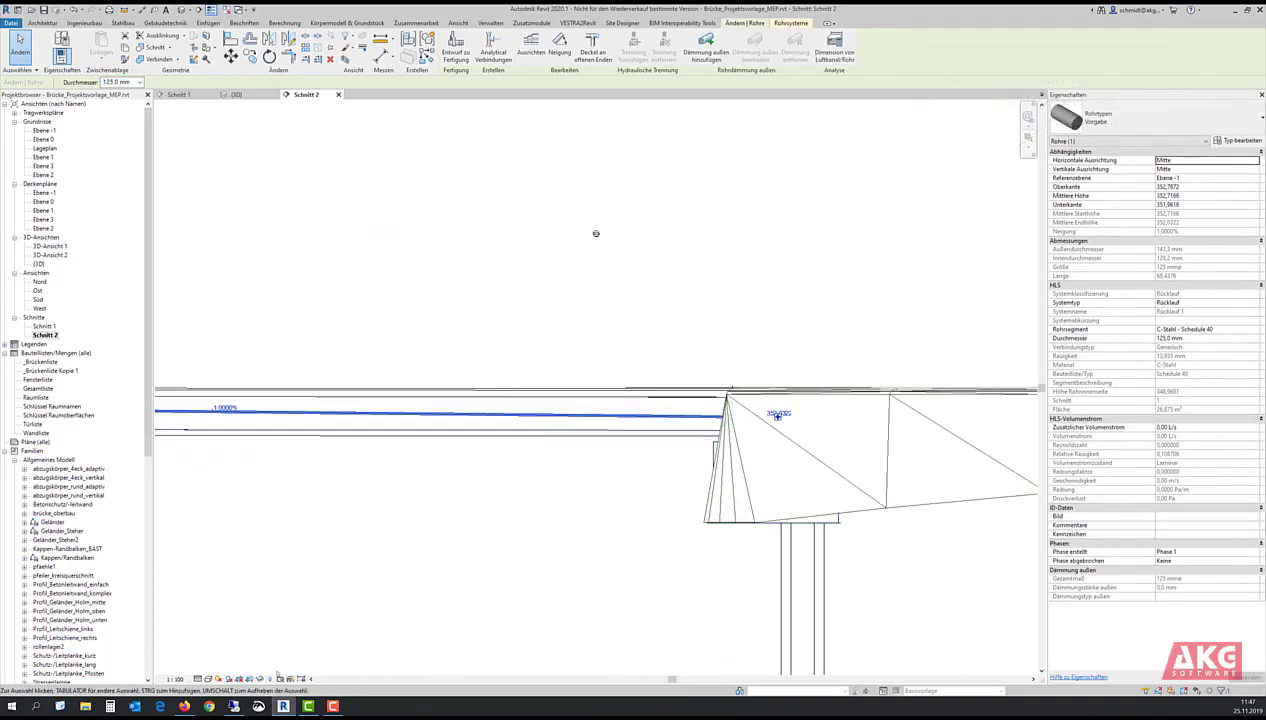
Step: Switch Schnitt 2 to hidden-line display and zoom to the pipe end at the abutment
{"action": "left_click", "coordinate": [218, 679]}
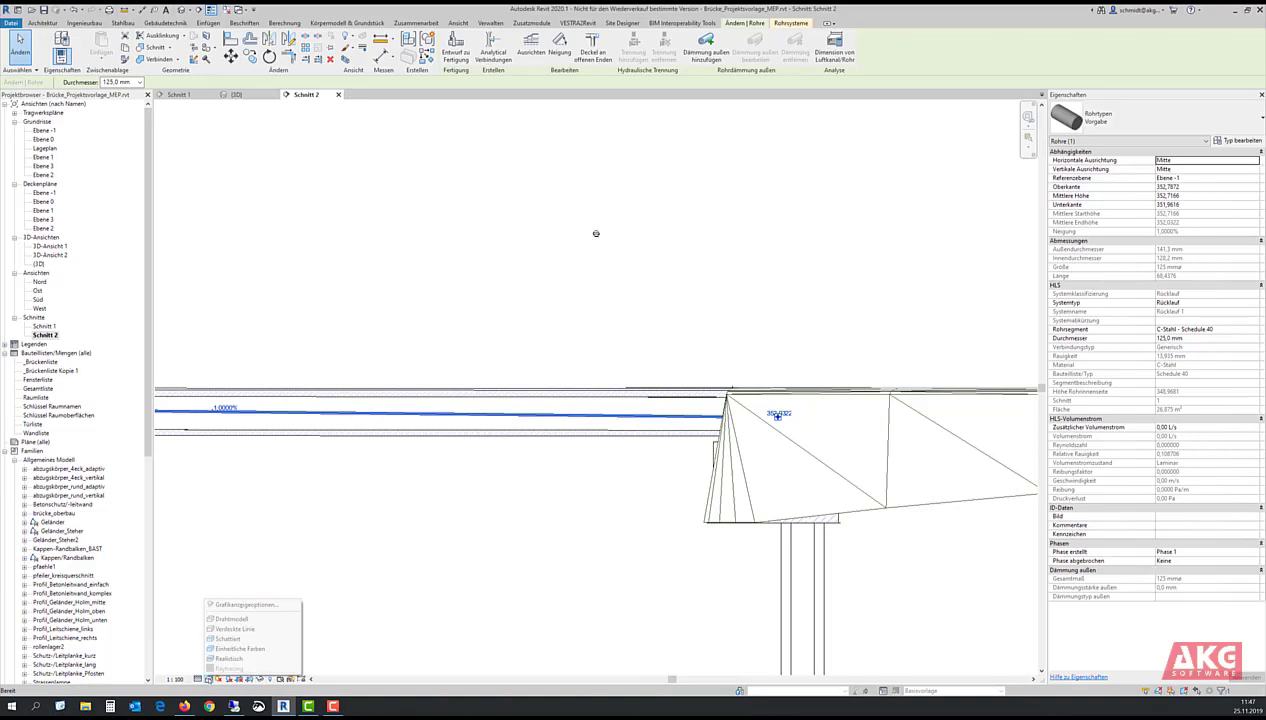
{"action": "left_click", "coordinate": [235, 628]}
{"action": "scroll", "coordinate": [778, 425], "scroll_direction": "up", "scroll_amount": 2}
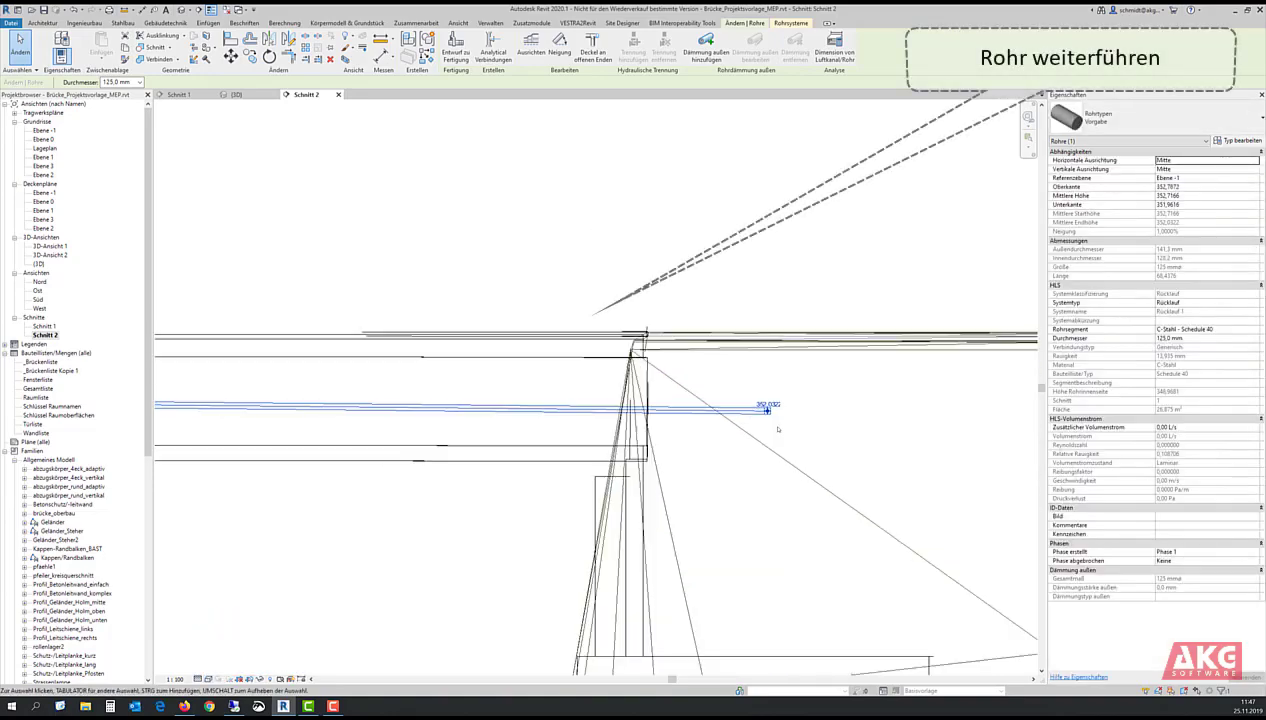
{"action": "scroll", "coordinate": [778, 429], "scroll_direction": "up", "scroll_amount": 1}
{"action": "key", "text": "Escape"}
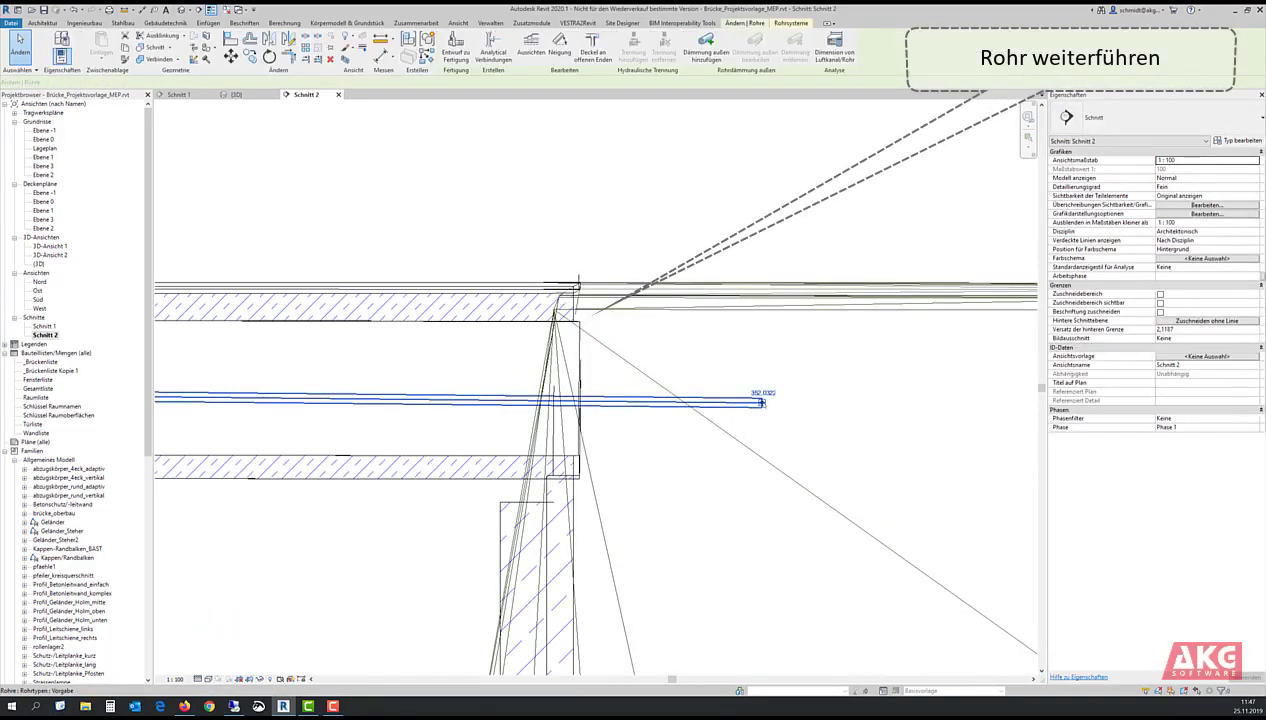
Step: Add a vertical pipe drop from the sloped pipe's end down the abutment, then view {3D}
{"action": "left_click", "coordinate": [760, 403]}
{"action": "right_click", "coordinate": [762, 402]}
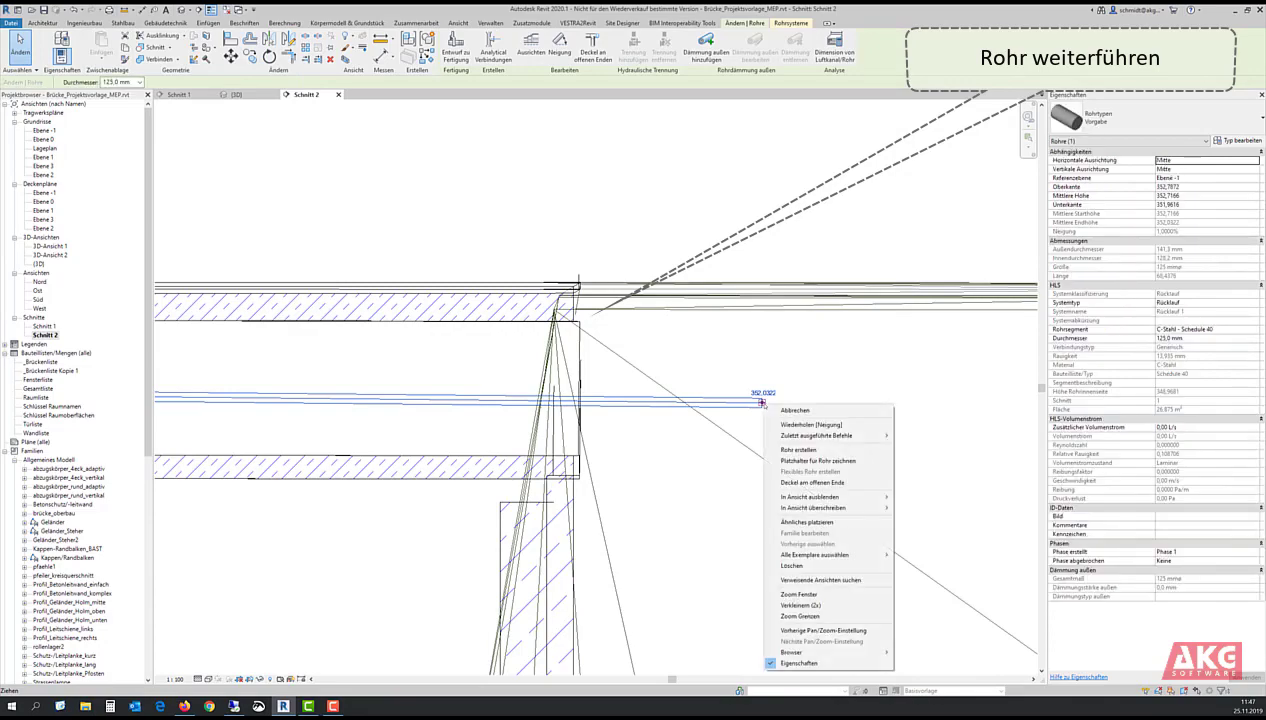
{"action": "left_click", "coordinate": [798, 449]}
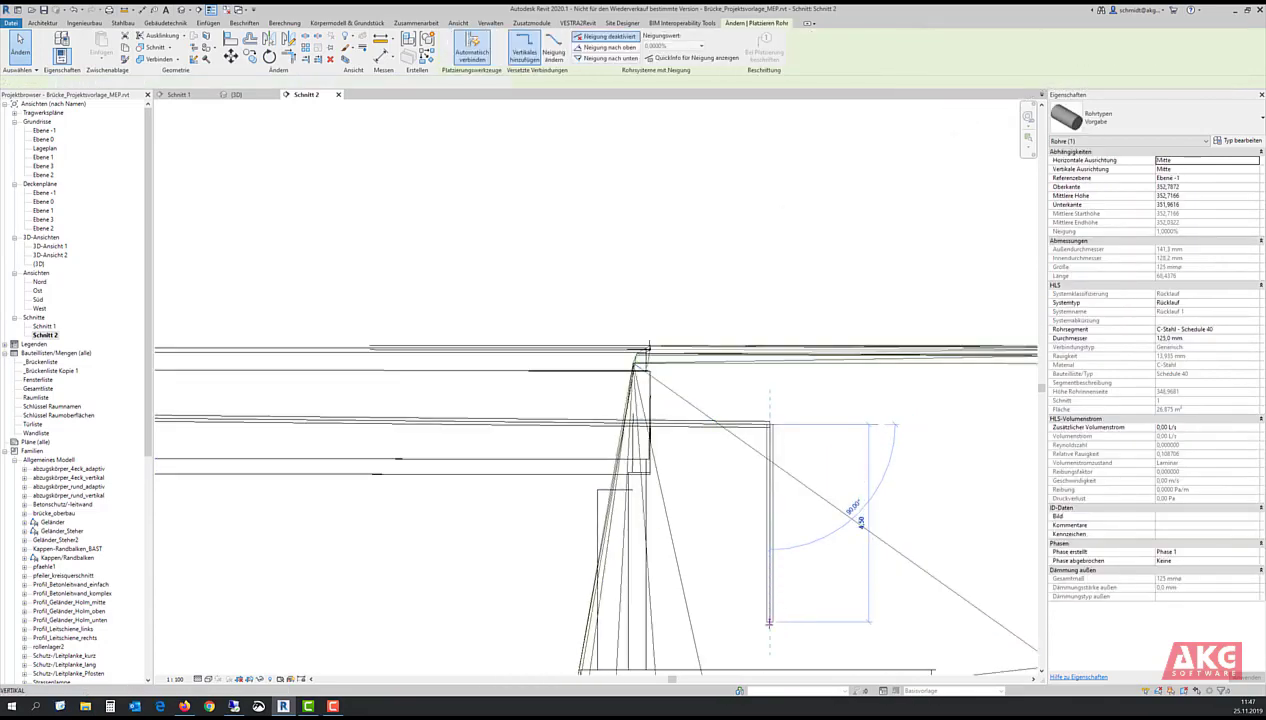
{"action": "left_click", "coordinate": [769, 635]}
{"action": "scroll", "coordinate": [845, 604], "scroll_direction": "down", "scroll_amount": 1}
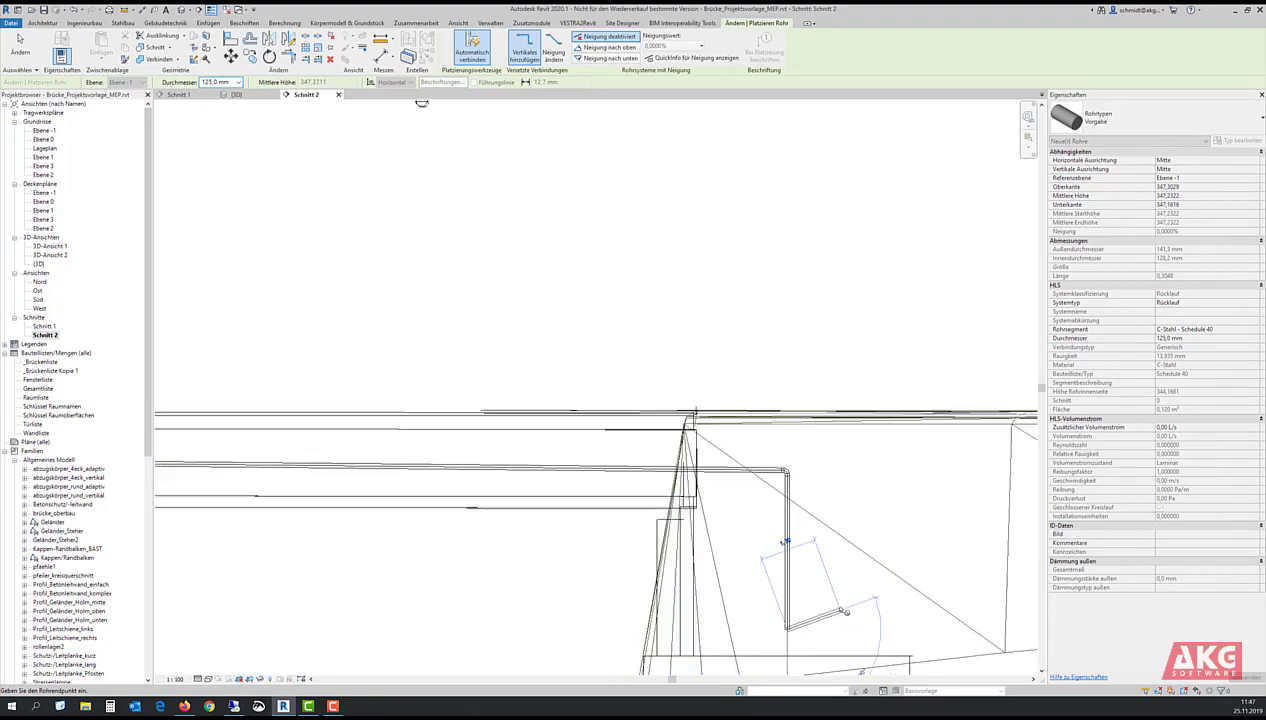
{"action": "right_click", "coordinate": [846, 602]}
{"action": "left_click", "coordinate": [876, 470]}
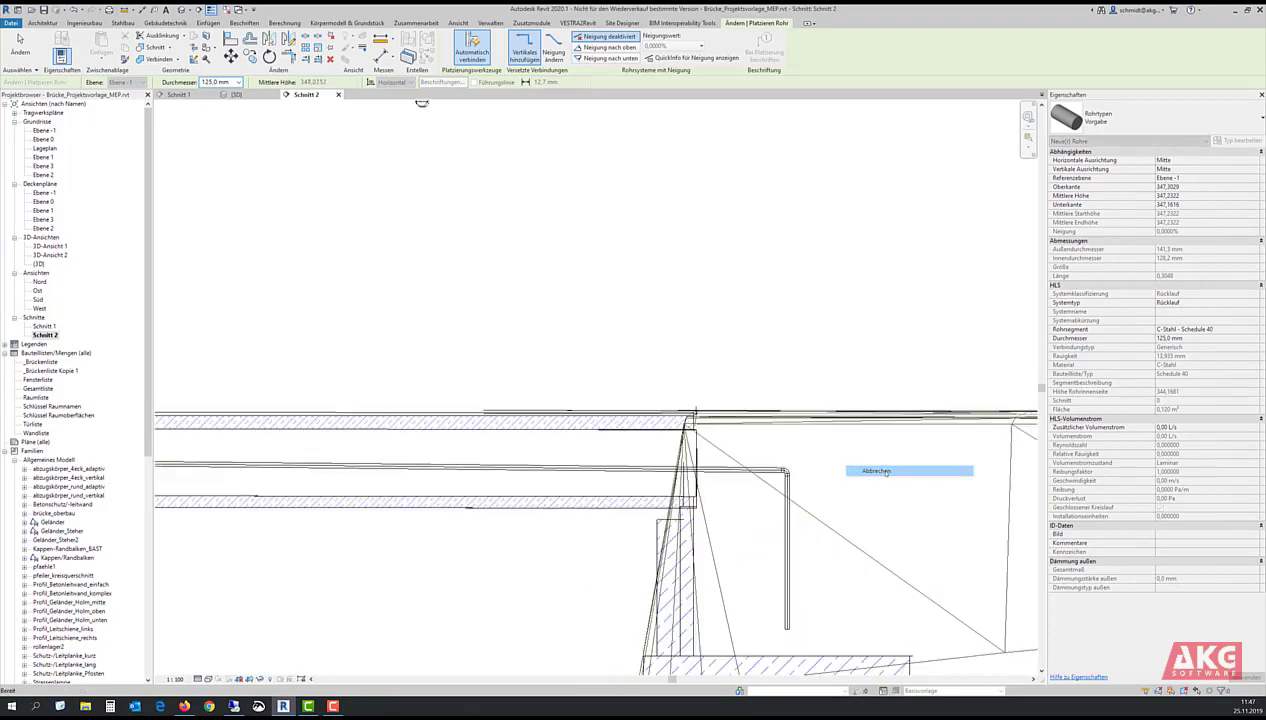
{"action": "middle_click_drag", "start_coordinate": [551, 198], "coordinate": [634, 288]}
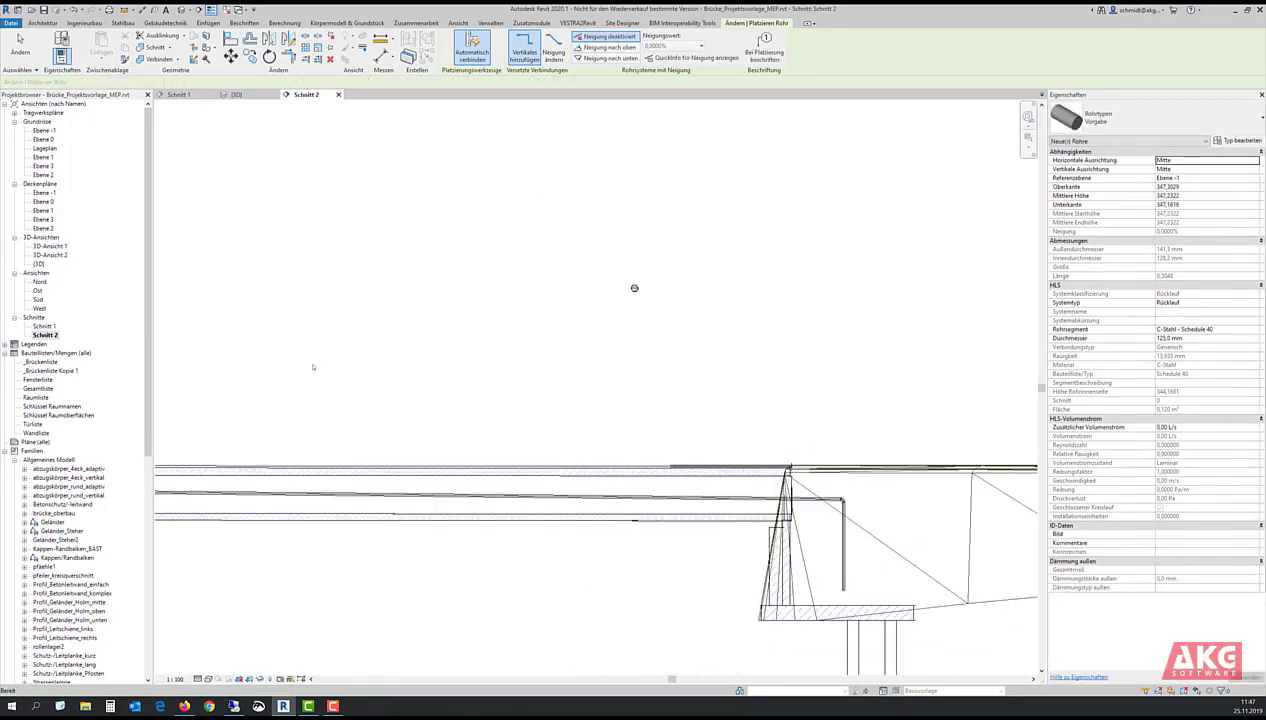
{"action": "key", "text": "Escape"}
{"action": "key", "text": "Escape"}
{"action": "scroll", "coordinate": [300, 320], "scroll_direction": "down", "scroll_amount": 1}
{"action": "left_click", "coordinate": [240, 95]}
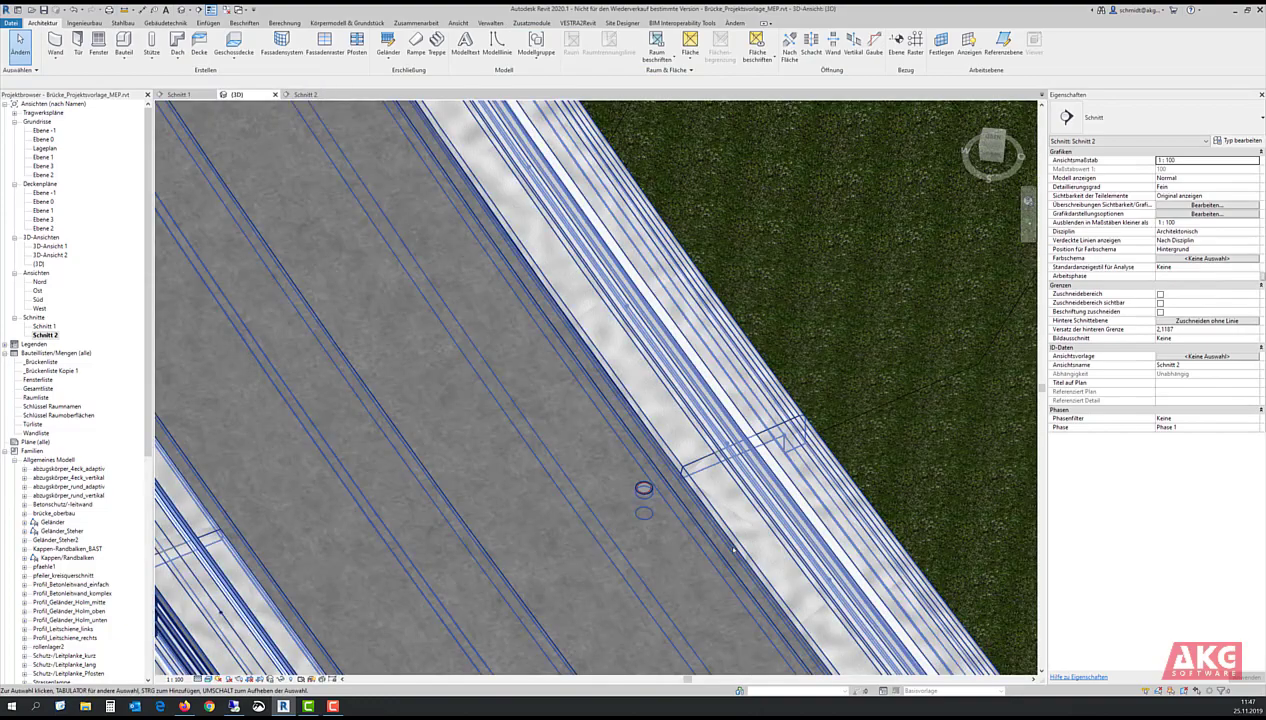
Step: Orbit to an oblique view and switch from hidden-line to shaded display
{"action": "scroll", "coordinate": [614, 527], "scroll_direction": "down", "scroll_amount": 2}
{"action": "mouse_move", "coordinate": [614, 527]}
{"action": "middle_mouse_down", "text": "shift"}
{"action": "mouse_move", "coordinate": [700, 500]}
{"action": "mouse_move", "coordinate": [690, 505]}
{"action": "middle_mouse_up", "text": "shift"}
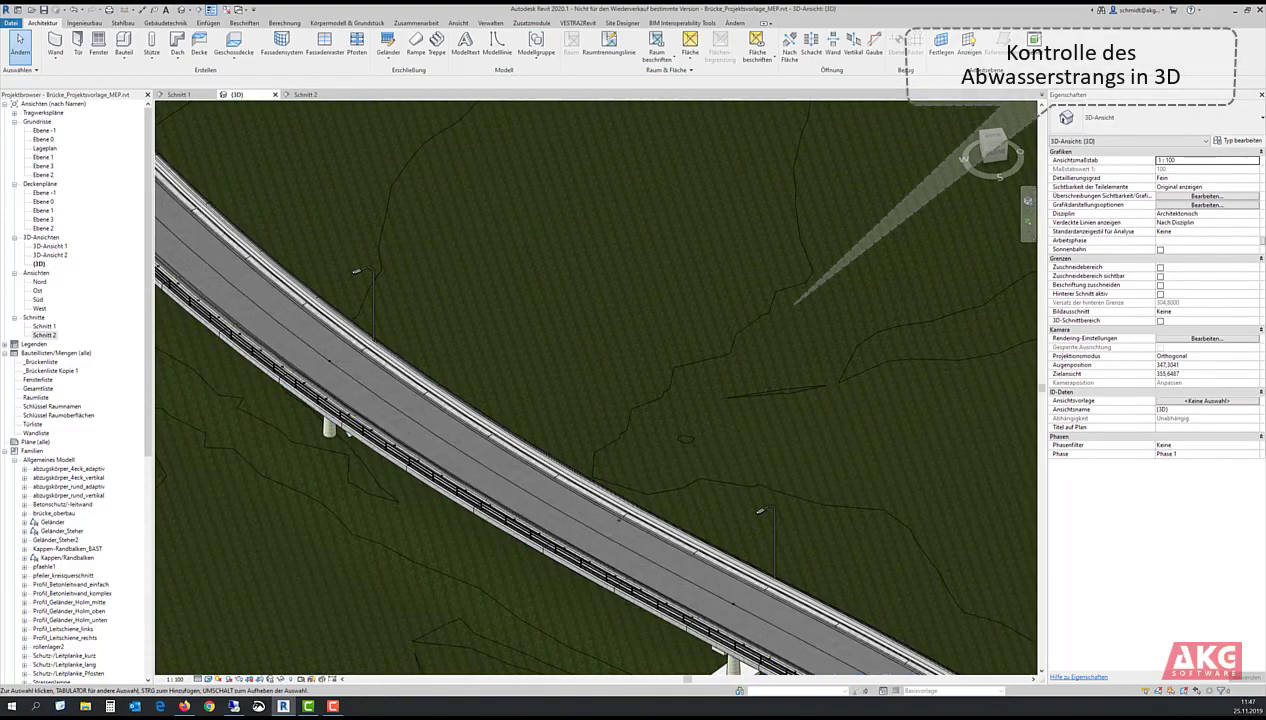
{"action": "left_click", "coordinate": [207, 679]}
{"action": "left_click", "coordinate": [232, 628]}
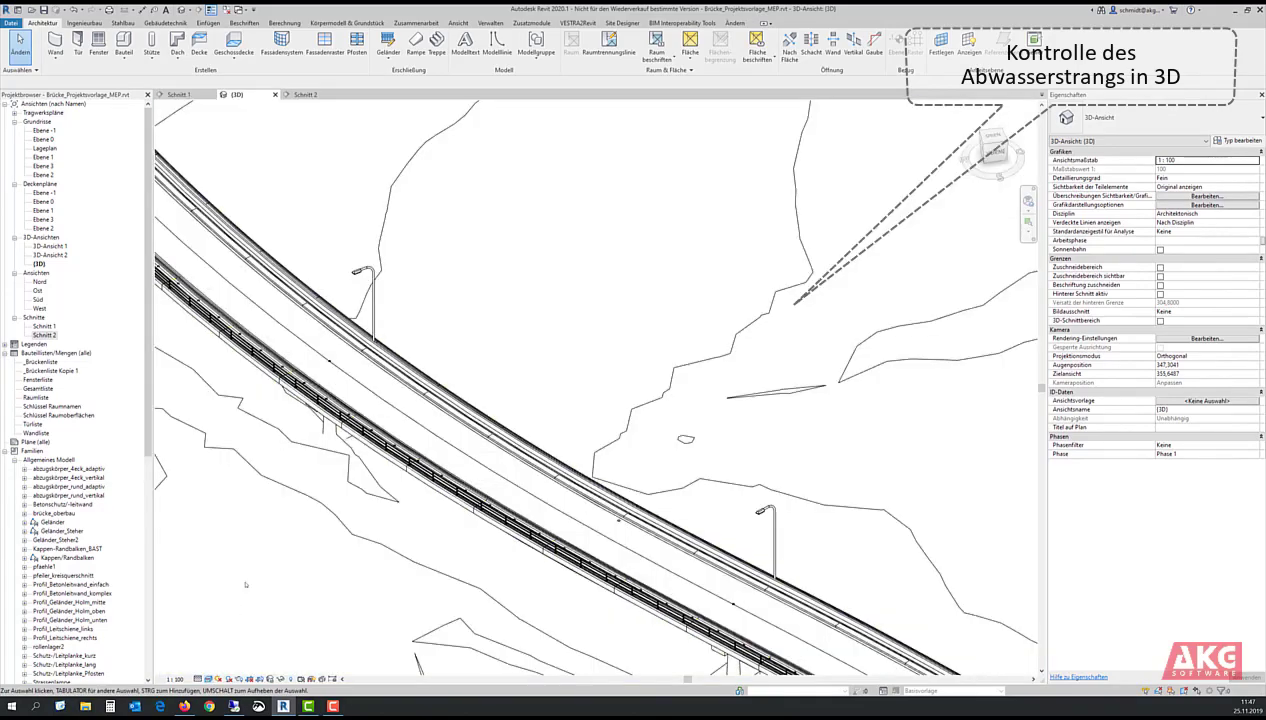
{"action": "mouse_move", "coordinate": [732, 513]}
{"action": "middle_mouse_down"}
{"action": "mouse_move", "coordinate": [487, 468]}
{"action": "mouse_move", "coordinate": [495, 565]}
{"action": "middle_mouse_up"}
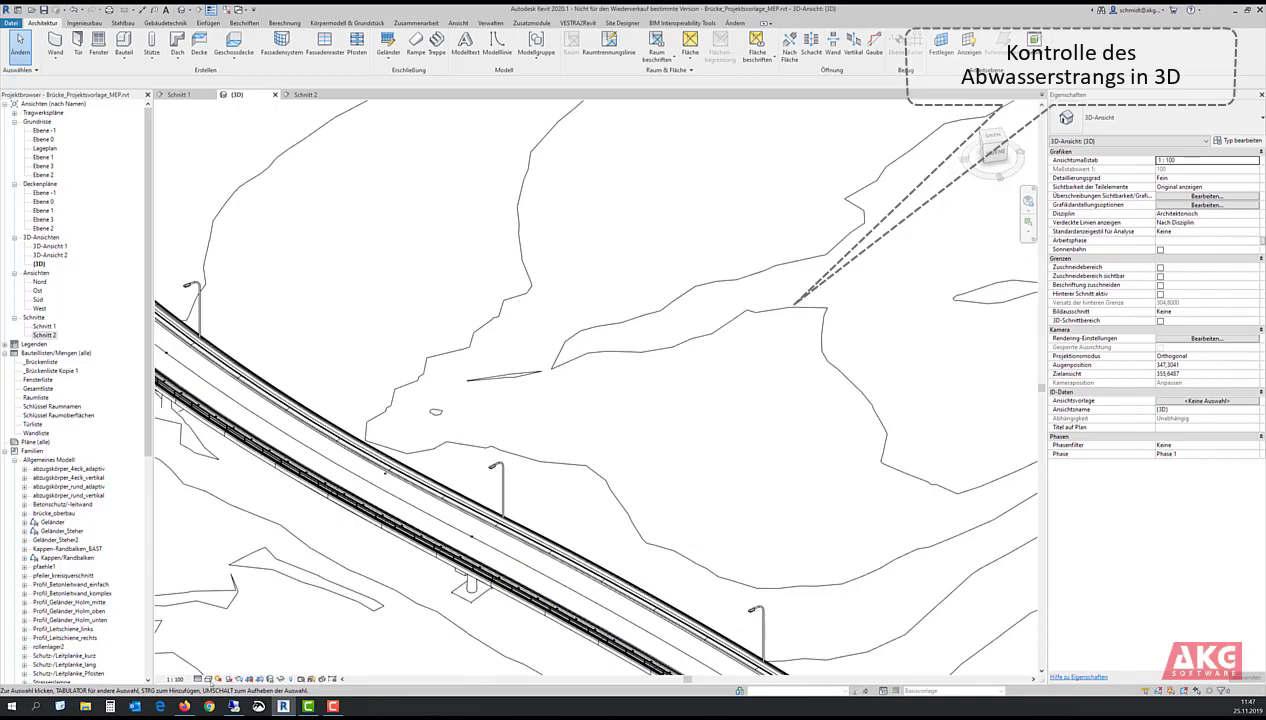
{"action": "left_click", "coordinate": [207, 679]}
{"action": "left_click", "coordinate": [240, 637]}
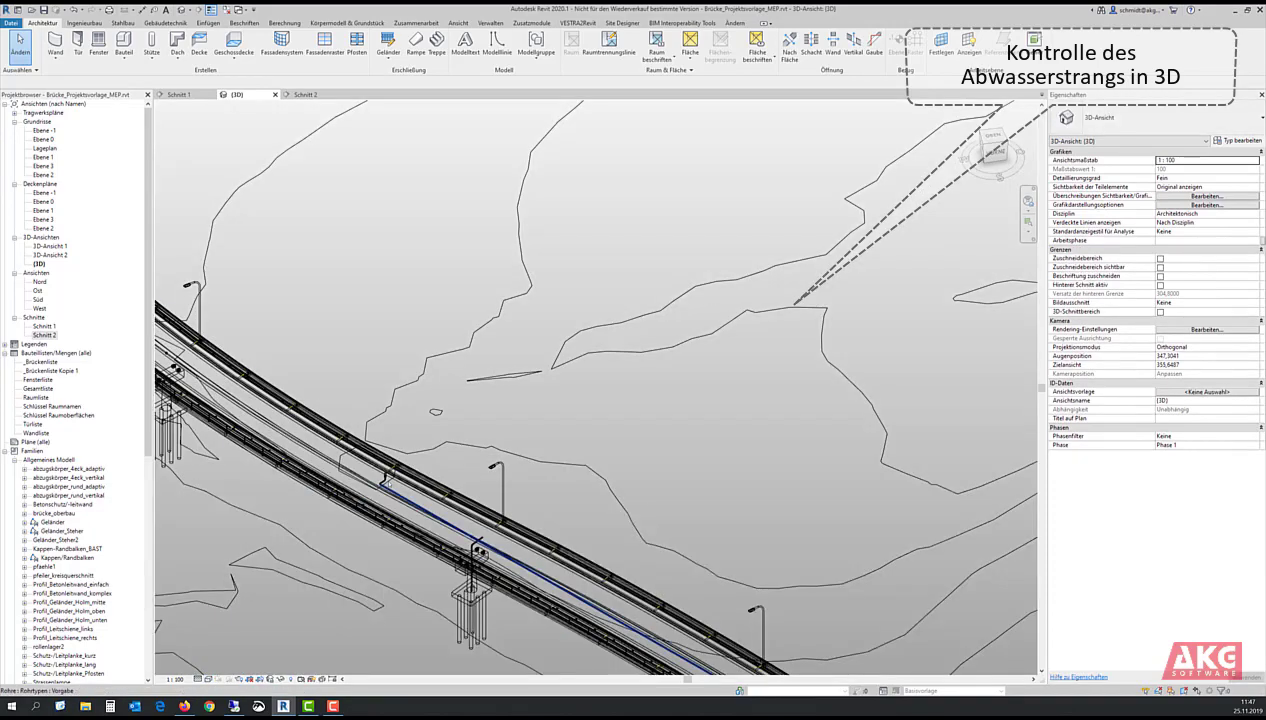
Step: Select the entire connected drainage pipe run using Tab
{"action": "scroll", "coordinate": [380, 487], "scroll_direction": "up", "scroll_amount": 2}
{"action": "scroll", "coordinate": [380, 487], "scroll_direction": "up", "scroll_amount": 2}
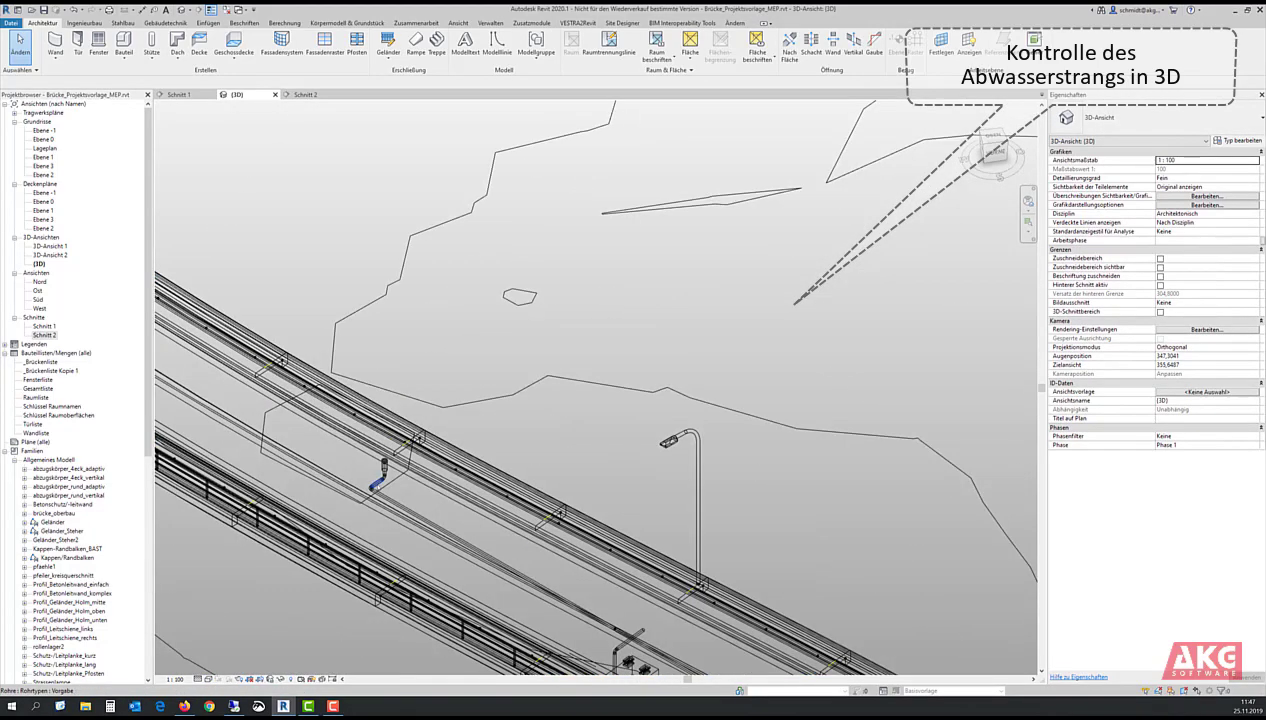
{"action": "key", "text": "Tab"}
{"action": "left_click", "coordinate": [383, 468]}
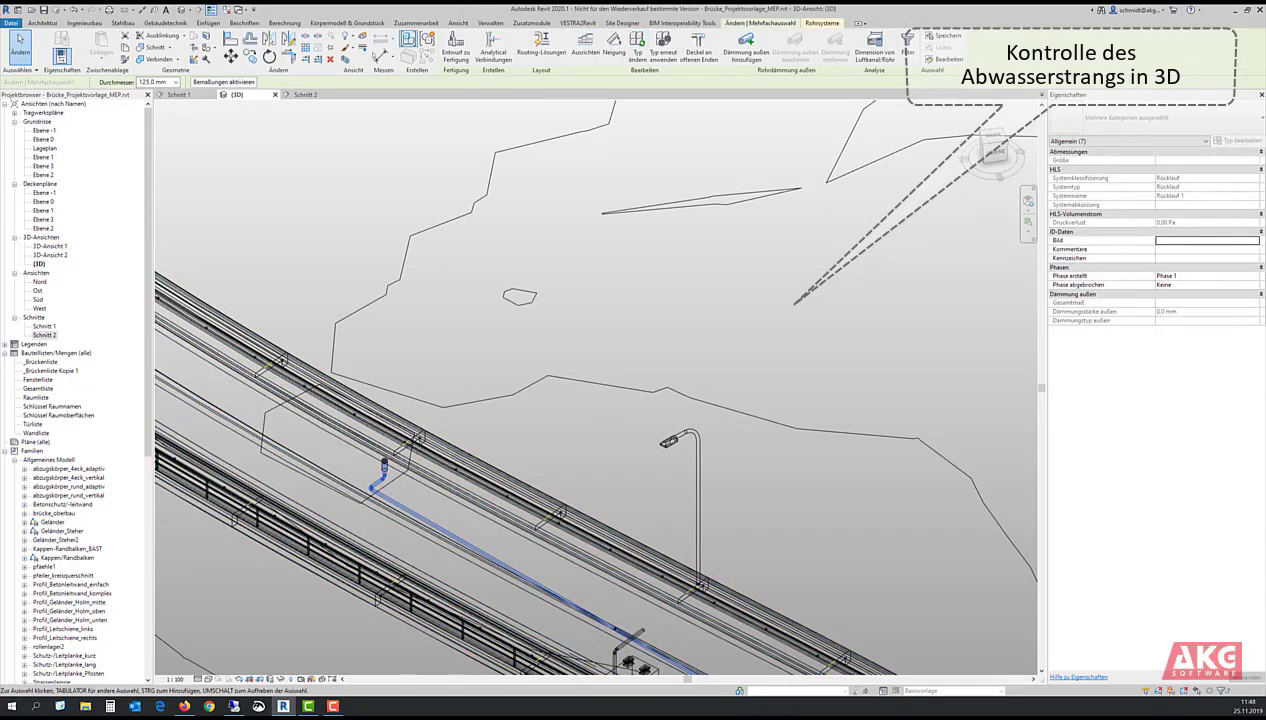
{"action": "scroll", "coordinate": [583, 437], "scroll_direction": "down", "scroll_amount": 8}
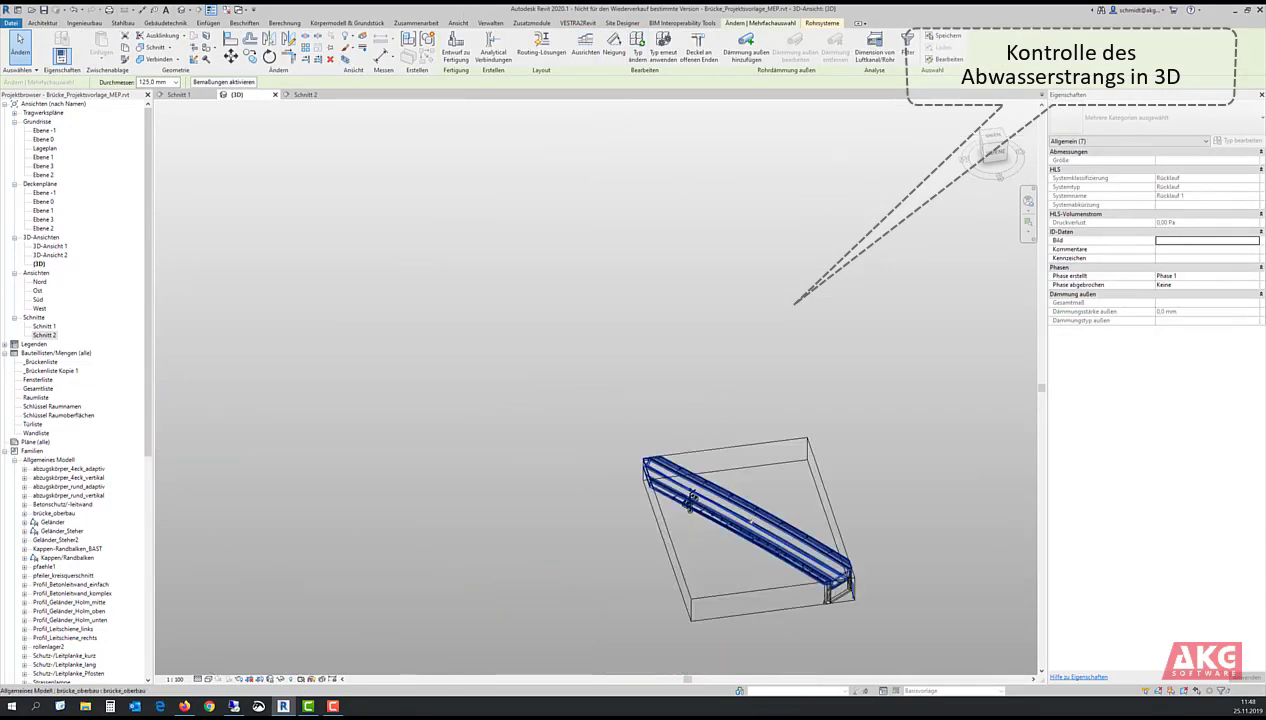
{"action": "scroll", "coordinate": [691, 498], "scroll_direction": "up", "scroll_amount": 5}
{"action": "middle_click_drag", "start_coordinate": [613, 460], "coordinate": [602, 440], "text": "shift"}
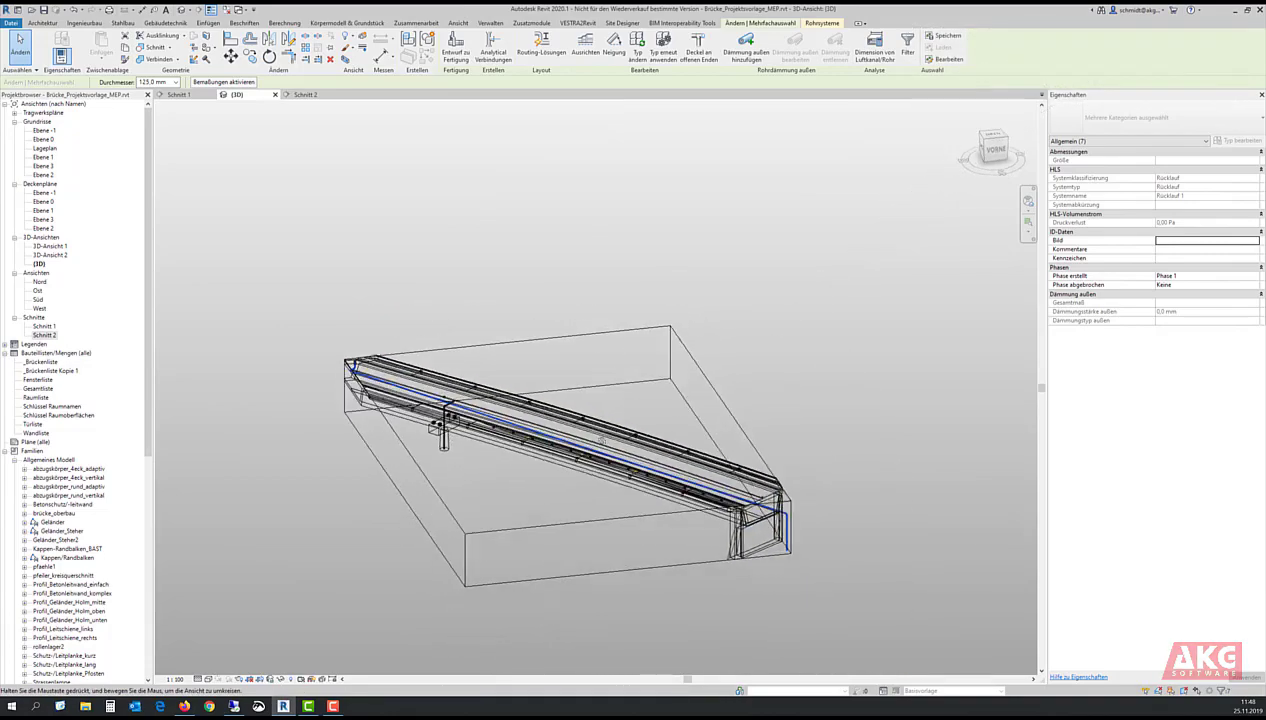
{"action": "mouse_move", "coordinate": [716, 422]}
{"action": "middle_mouse_down", "text": "shift"}
{"action": "mouse_move", "coordinate": [650, 464]}
{"action": "mouse_move", "coordinate": [736, 397]}
{"action": "mouse_move", "coordinate": [749, 356]}
{"action": "mouse_move", "coordinate": [608, 398]}
{"action": "mouse_move", "coordinate": [268, 453]}
{"action": "mouse_move", "coordinate": [178, 404]}
{"action": "mouse_move", "coordinate": [175, 376]}
{"action": "middle_mouse_up", "text": "shift"}
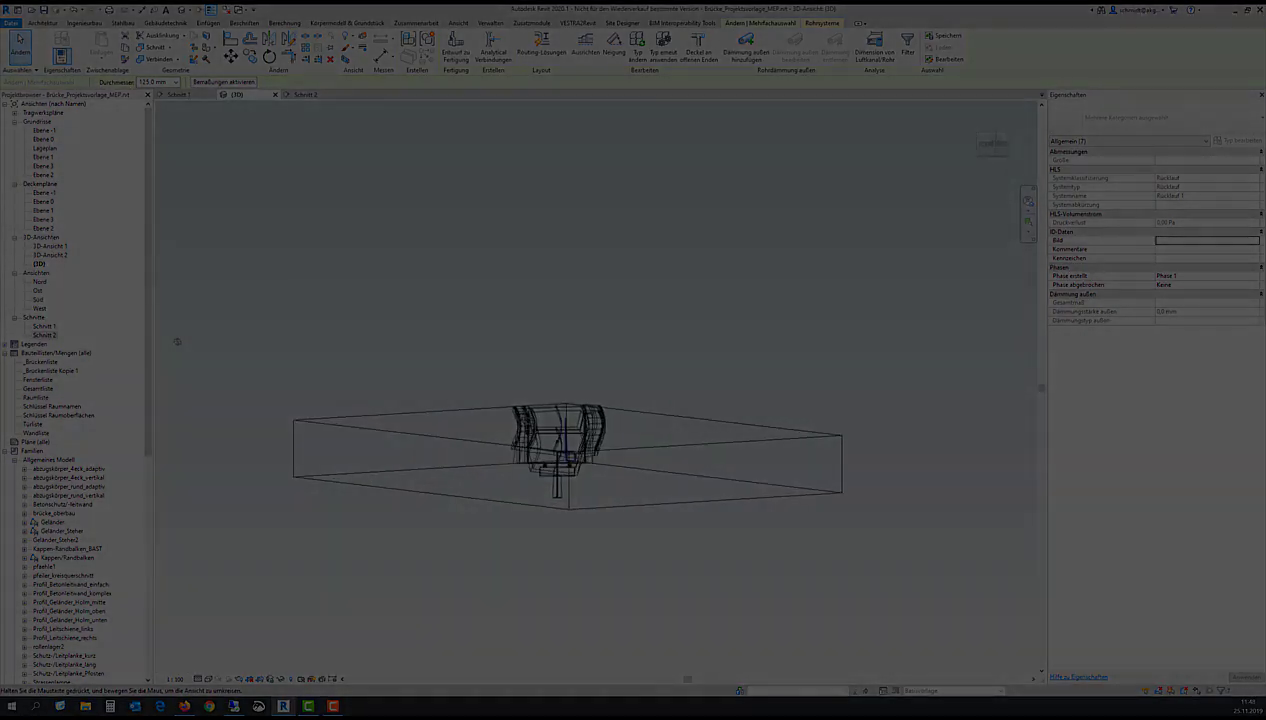